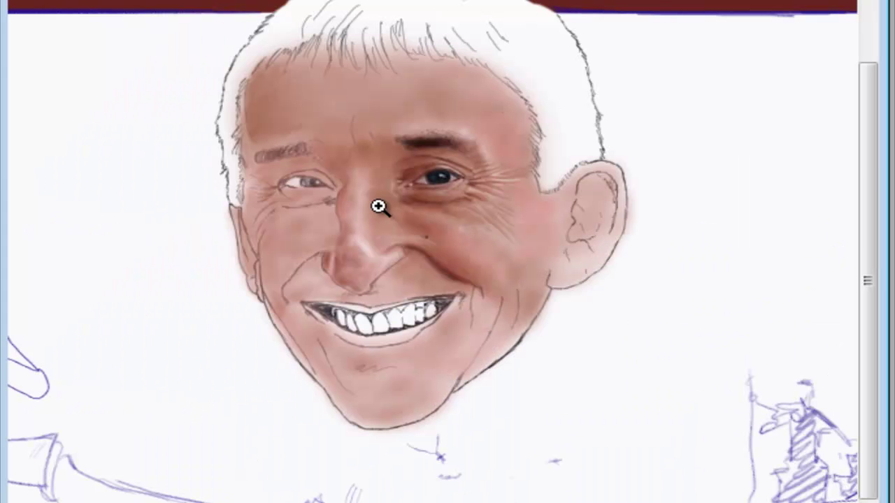
Zoom in on the eyes and brush a darker shadow into the left eye's inner-corner crease.
{"action": "left_click_drag", "start_coordinate": [490, 280], "coordinate": [214, 100]}
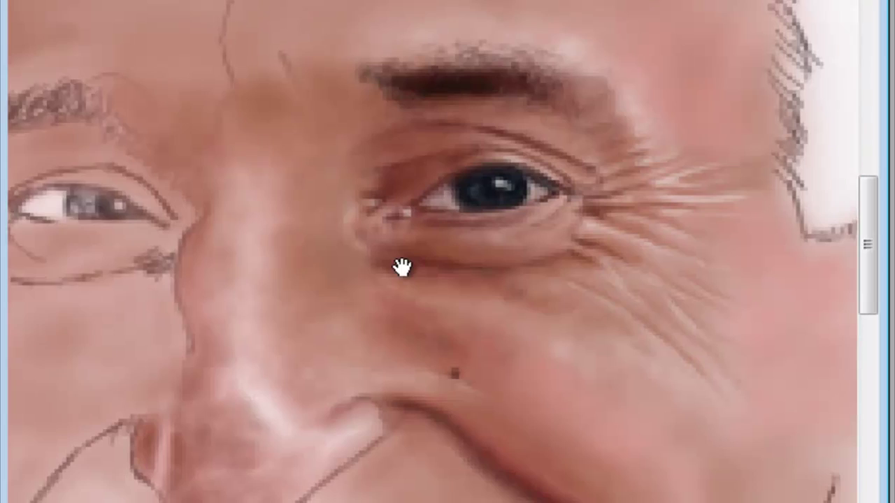
{"action": "left_click_drag", "start_coordinate": [294, 249], "coordinate": [181, 246]}
{"action": "key", "text": "b"}
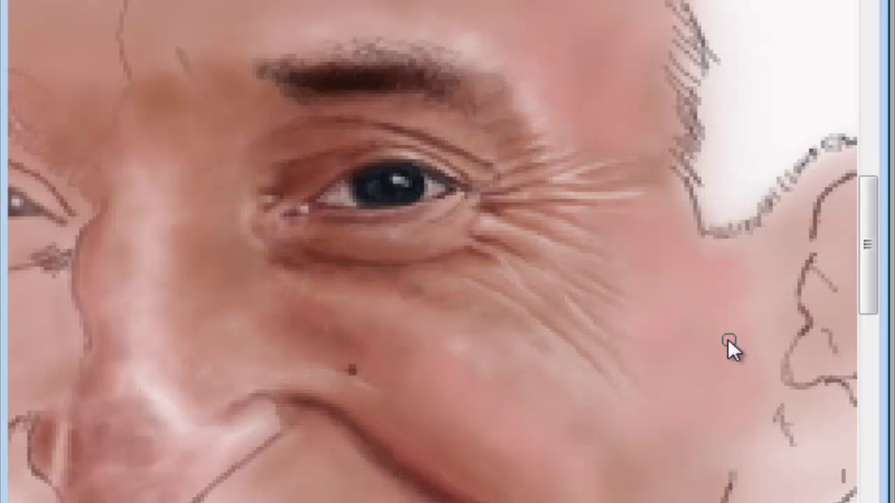
{"action": "mouse_move", "coordinate": [621, 427]}
{"action": "left_mouse_down"}
{"action": "mouse_move", "coordinate": [343, 266]}
{"action": "mouse_move", "coordinate": [423, 305]}
{"action": "left_mouse_up"}
{"action": "mouse_move", "coordinate": [275, 292]}
{"action": "left_mouse_down"}
{"action": "mouse_move", "coordinate": [289, 339]}
{"action": "mouse_move", "coordinate": [186, 385]}
{"action": "left_mouse_up"}
{"action": "left_click_drag", "start_coordinate": [180, 161], "coordinate": [228, 190]}
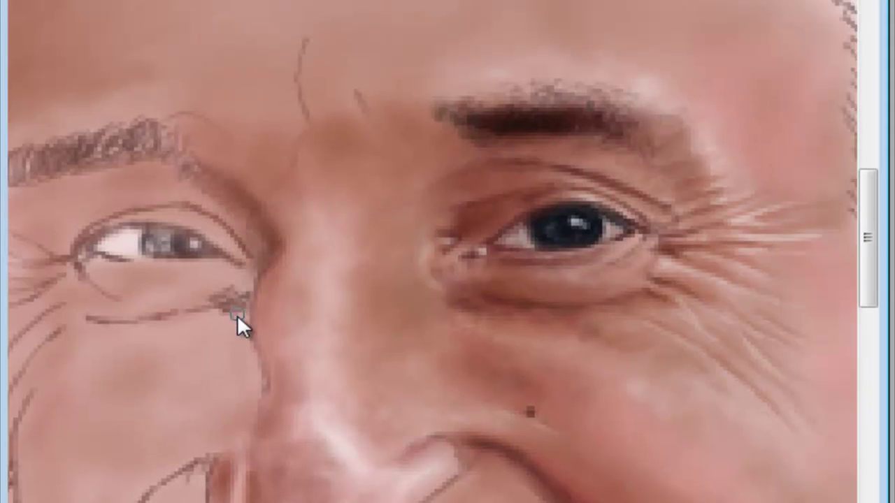
{"action": "left_click_drag", "start_coordinate": [227, 321], "coordinate": [235, 334]}
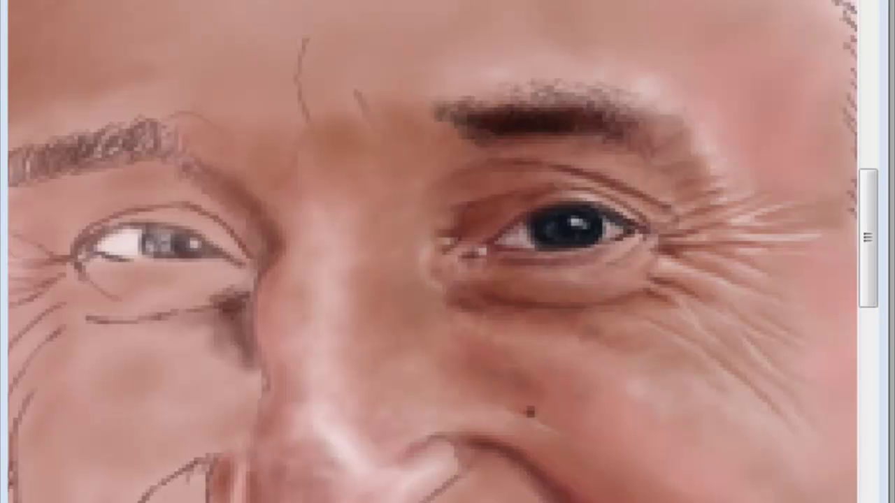
Shrink the brush from 2 px to 1 px and pan to the left side of the face.
{"action": "right_click", "coordinate": [494, 270]}
{"action": "key", "text": "Return"}
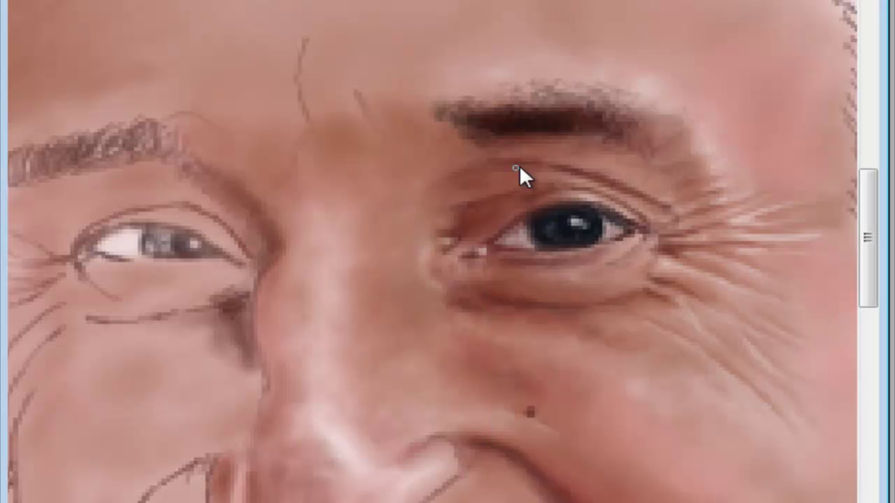
{"action": "right_click", "coordinate": [424, 123]}
{"action": "key", "text": "Return"}
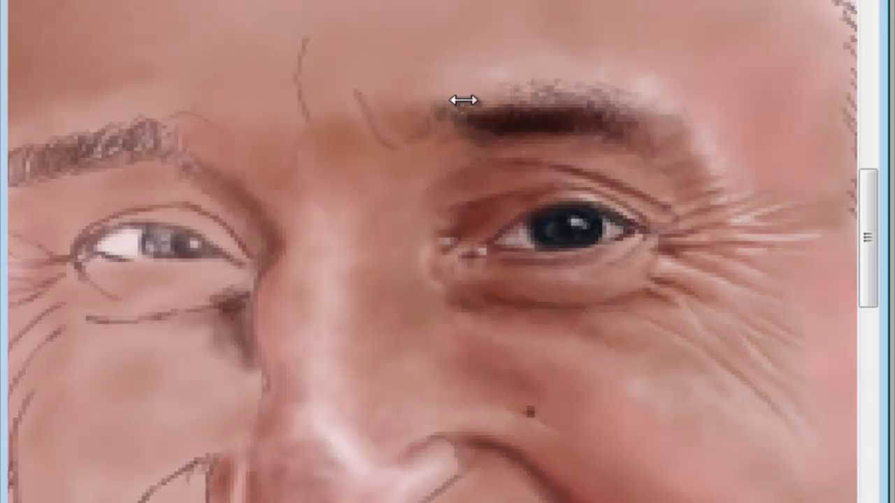
{"action": "right_click", "coordinate": [482, 209]}
{"action": "key", "text": "Return"}
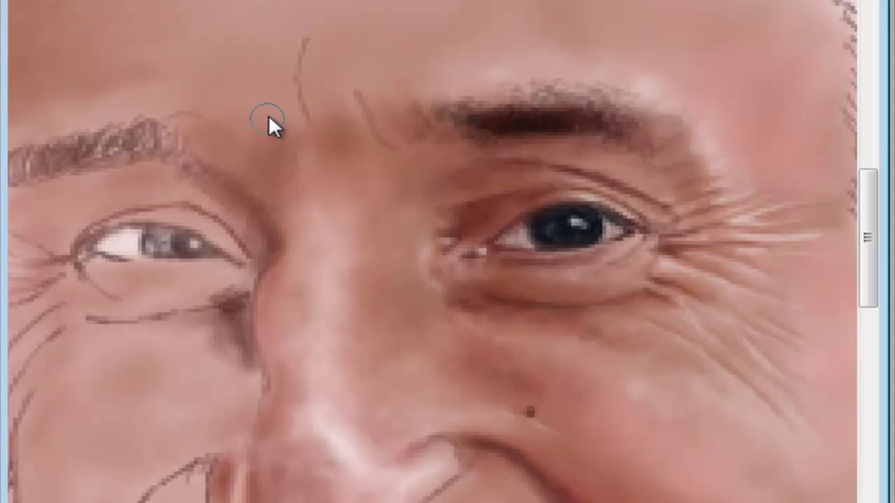
{"action": "left_click_drag", "start_coordinate": [269, 114], "coordinate": [336, 79]}
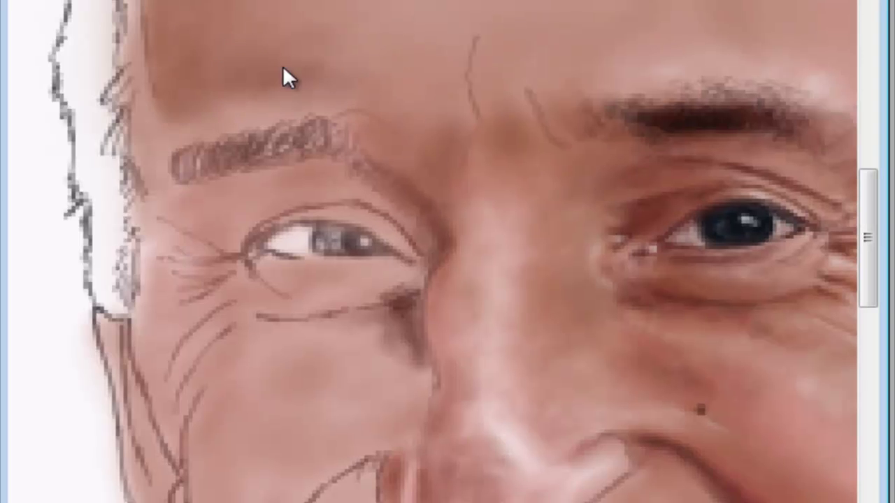
Brush soft brown shading across the upper-left forehead.
{"action": "left_click_drag", "start_coordinate": [286, 7], "coordinate": [287, 181]}
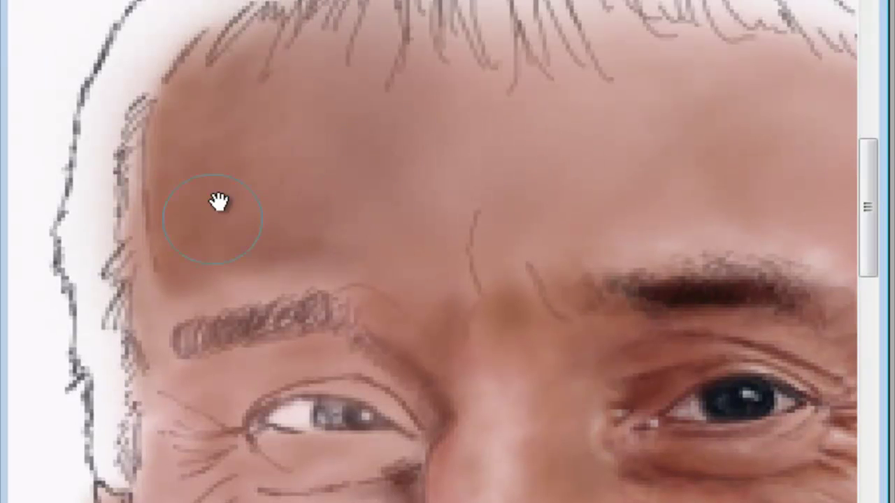
{"action": "left_click_drag", "start_coordinate": [219, 201], "coordinate": [349, 201]}
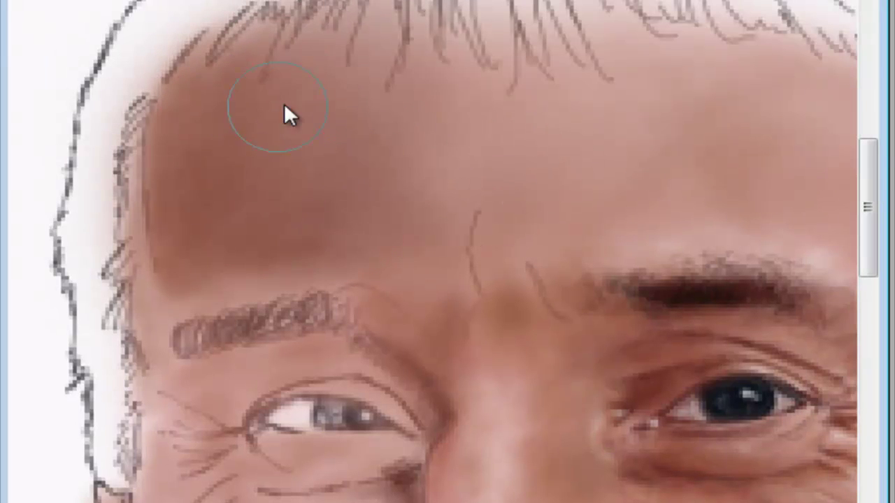
{"action": "left_click_drag", "start_coordinate": [655, 63], "coordinate": [389, 133]}
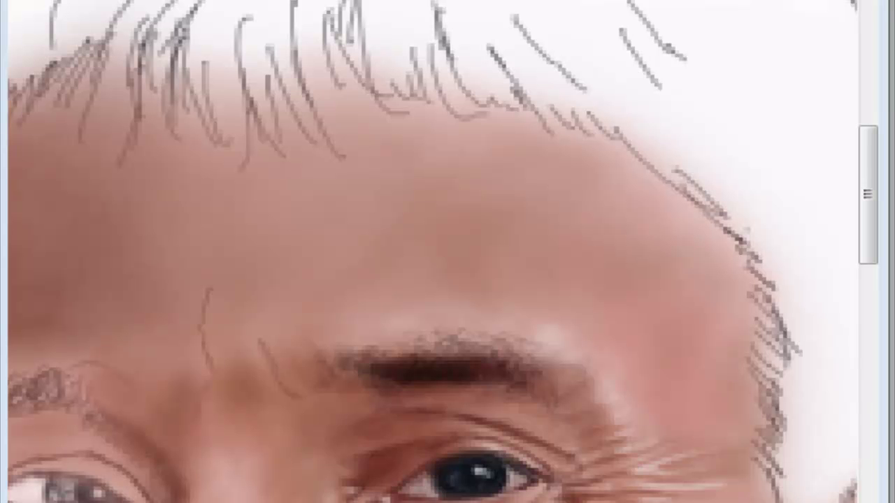
{"action": "right_click", "coordinate": [213, 229]}
{"action": "left_click", "coordinate": [202, 304]}
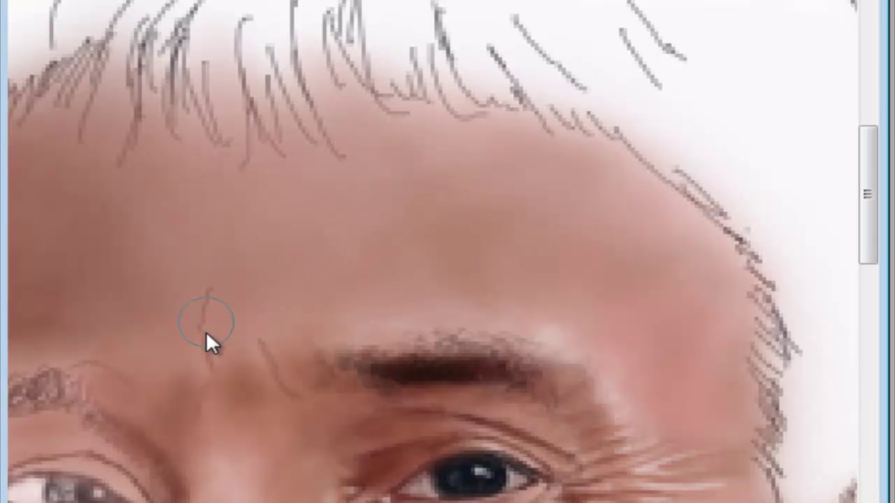
Set an 18 px brush, zoom in on the left eye, and paint the eyebrow darker.
{"action": "left_click_drag", "start_coordinate": [70, 307], "coordinate": [420, 140]}
{"action": "right_click", "coordinate": [307, 206]}
{"action": "left_click", "coordinate": [248, 214]}
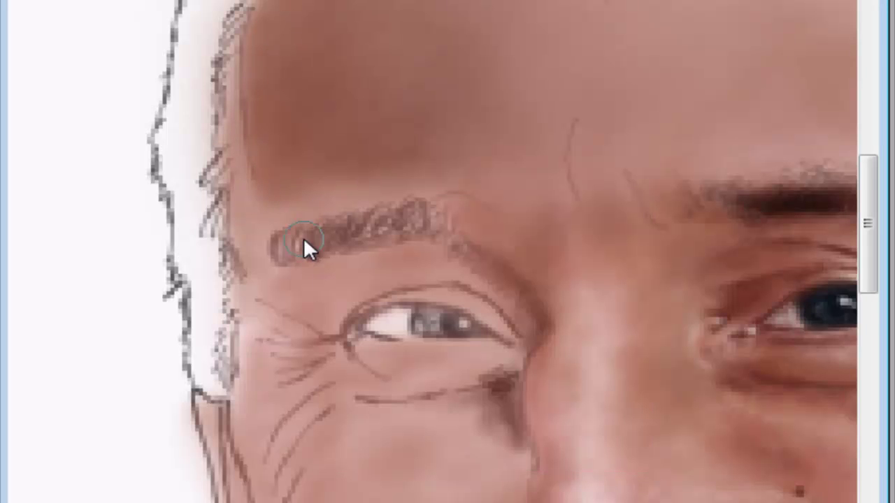
{"action": "left_click_drag", "start_coordinate": [304, 237], "coordinate": [150, 257]}
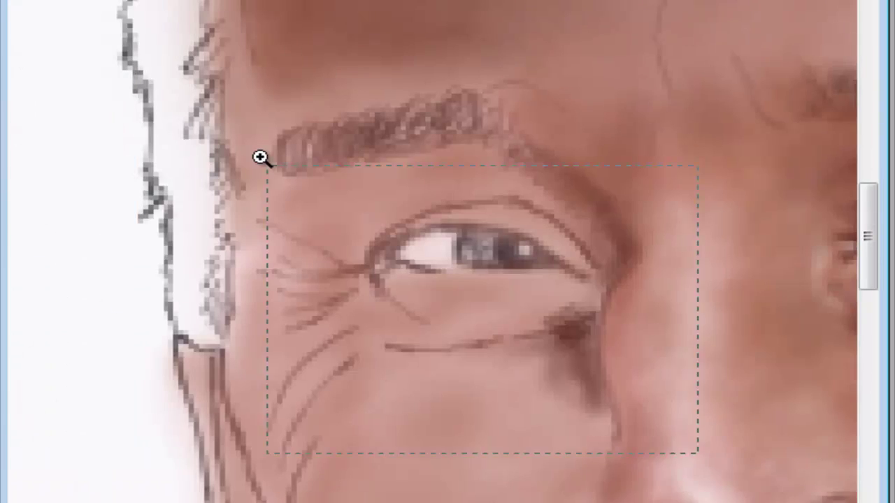
{"action": "left_click_drag", "start_coordinate": [699, 449], "coordinate": [260, 156]}
{"action": "right_click", "coordinate": [395, 98]}
{"action": "mouse_move", "coordinate": [461, 77]}
{"action": "left_mouse_down"}
{"action": "mouse_move", "coordinate": [409, 100]}
{"action": "mouse_move", "coordinate": [425, 84]}
{"action": "mouse_move", "coordinate": [408, 109]}
{"action": "mouse_move", "coordinate": [589, 166]}
{"action": "mouse_move", "coordinate": [625, 100]}
{"action": "mouse_move", "coordinate": [655, 112]}
{"action": "mouse_move", "coordinate": [552, 134]}
{"action": "mouse_move", "coordinate": [710, 290]}
{"action": "mouse_move", "coordinate": [257, 140]}
{"action": "mouse_move", "coordinate": [493, 90]}
{"action": "left_mouse_up"}
Darken and even out the left eyebrow, then undo those strokes.
{"action": "mouse_move", "coordinate": [358, 98]}
{"action": "left_mouse_down"}
{"action": "mouse_move", "coordinate": [493, 92]}
{"action": "mouse_move", "coordinate": [384, 123]}
{"action": "mouse_move", "coordinate": [287, 168]}
{"action": "left_mouse_up"}
{"action": "mouse_move", "coordinate": [191, 114]}
{"action": "left_mouse_down"}
{"action": "mouse_move", "coordinate": [361, 70]}
{"action": "mouse_move", "coordinate": [259, 160]}
{"action": "mouse_move", "coordinate": [381, 79]}
{"action": "left_mouse_up"}
{"action": "key", "text": "ctrl+alt+z"}
{"action": "key", "text": "bracketleft"}
{"action": "key", "text": "bracketleft"}
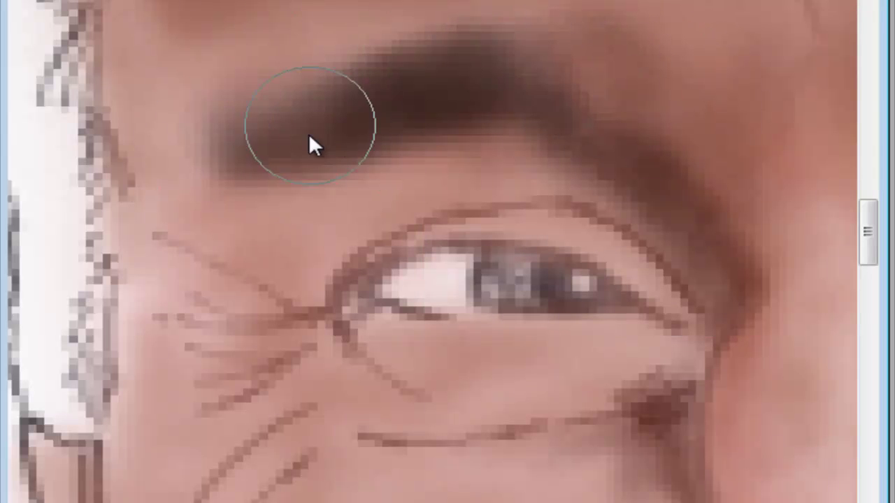
Switch to a tiny brush and set dark brown #2A1511 as the painting colour.
{"action": "right_click", "coordinate": [184, 249]}
{"action": "key", "text": "Return"}
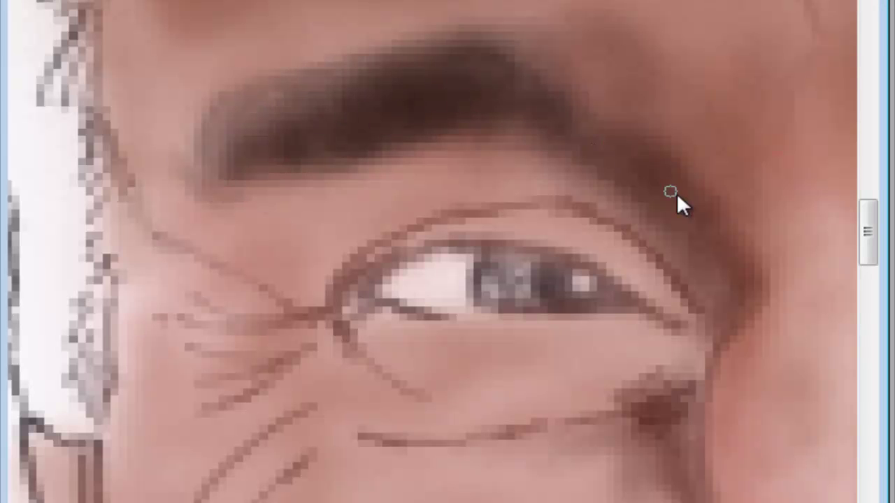
{"action": "left_click", "coordinate": [293, 105]}
{"action": "key", "text": "Return"}
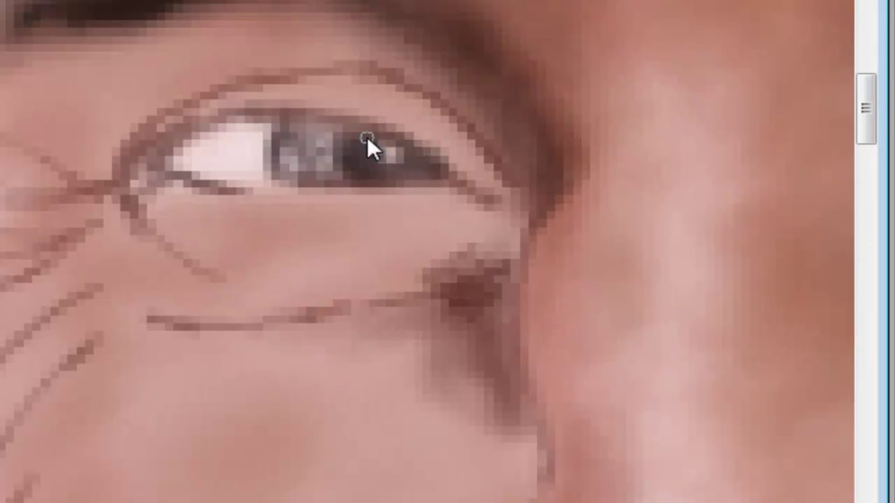
With a 1 px brush, darken the iris, shade the eye white, and deepen the upper eyelid crease.
{"action": "mouse_move", "coordinate": [365, 140]}
{"action": "left_mouse_down"}
{"action": "mouse_move", "coordinate": [275, 136]}
{"action": "mouse_move", "coordinate": [335, 128]}
{"action": "mouse_move", "coordinate": [362, 146]}
{"action": "mouse_move", "coordinate": [362, 175]}
{"action": "mouse_move", "coordinate": [373, 166]}
{"action": "mouse_move", "coordinate": [325, 165]}
{"action": "left_mouse_up"}
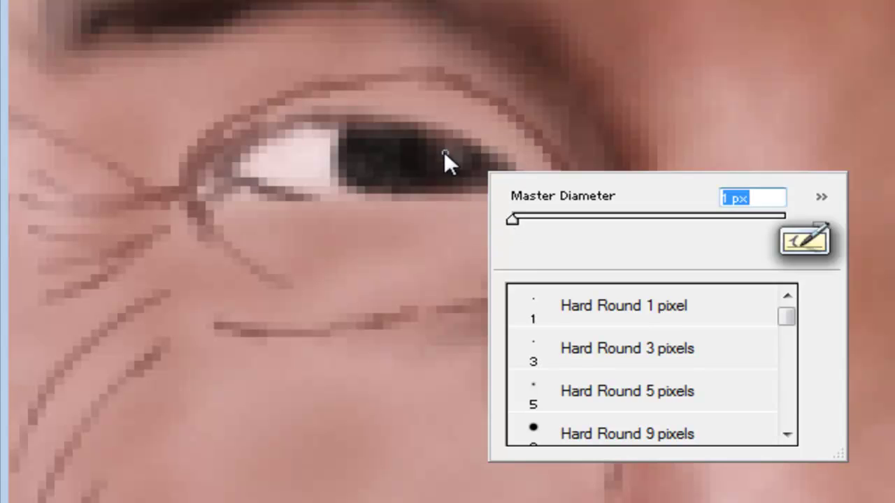
{"action": "key", "text": "Return"}
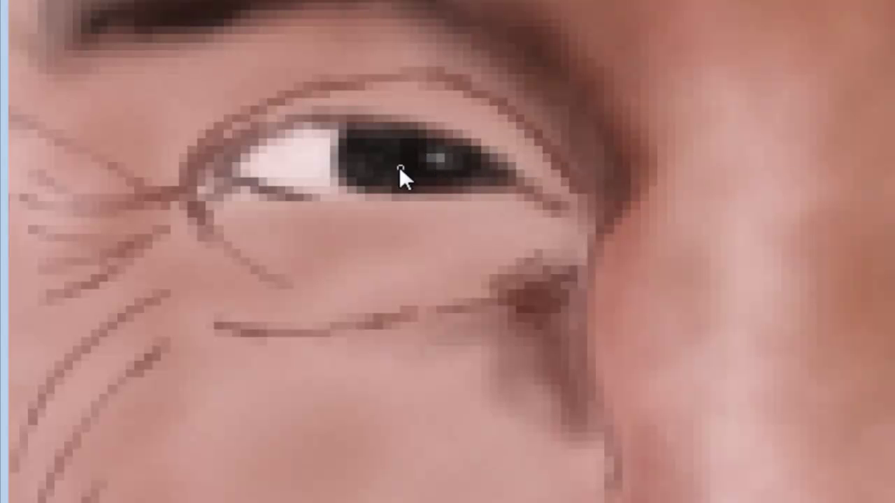
{"action": "mouse_move", "coordinate": [245, 160]}
{"action": "left_mouse_down"}
{"action": "mouse_move", "coordinate": [349, 135]}
{"action": "mouse_move", "coordinate": [292, 139]}
{"action": "mouse_move", "coordinate": [242, 159]}
{"action": "mouse_move", "coordinate": [340, 132]}
{"action": "mouse_move", "coordinate": [200, 149]}
{"action": "left_mouse_up"}
{"action": "left_click_drag", "start_coordinate": [249, 166], "coordinate": [300, 125]}
{"action": "left_click_drag", "start_coordinate": [197, 143], "coordinate": [326, 90]}
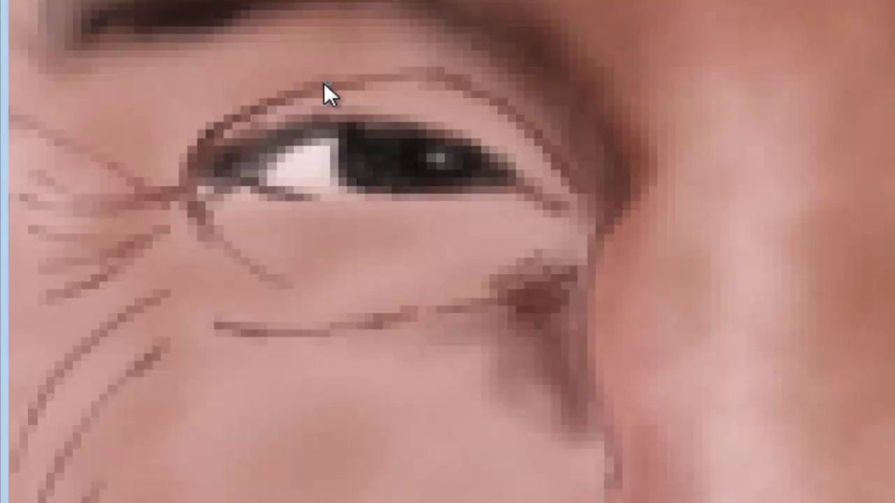
{"action": "left_click_drag", "start_coordinate": [261, 142], "coordinate": [382, 128]}
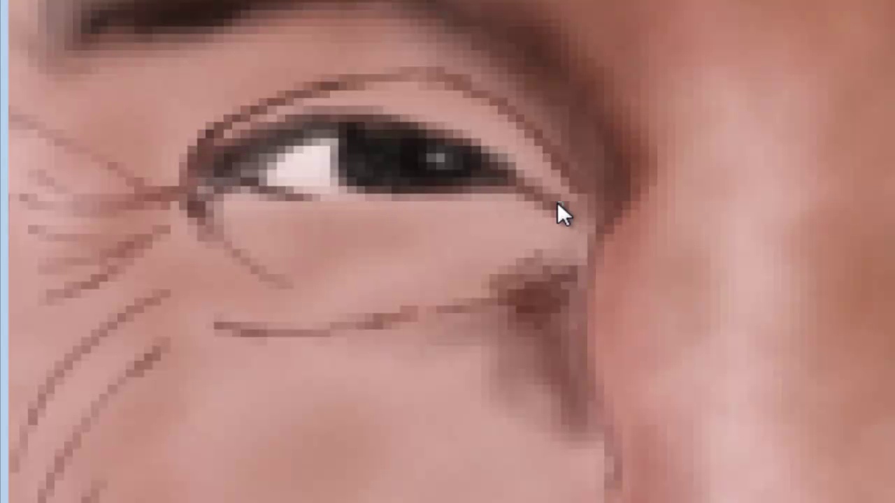
{"action": "mouse_move", "coordinate": [539, 141]}
{"action": "left_mouse_down"}
{"action": "mouse_move", "coordinate": [370, 76]}
{"action": "mouse_move", "coordinate": [543, 152]}
{"action": "left_mouse_up"}
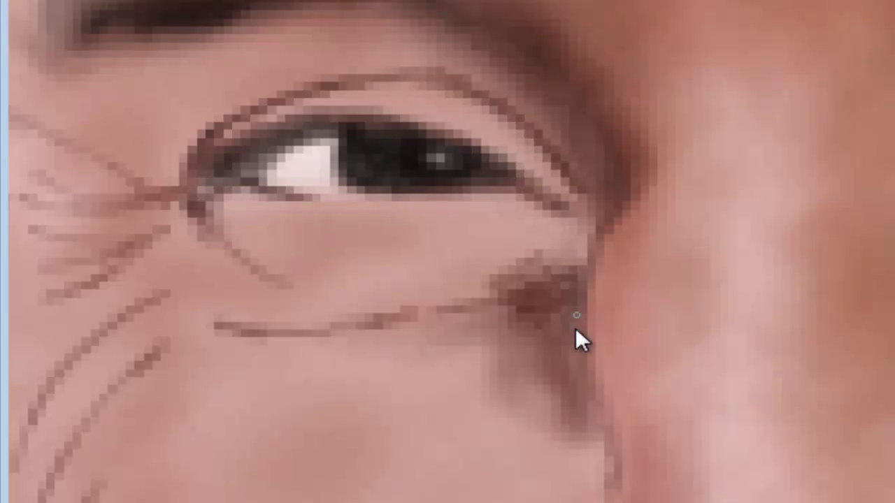
Tone the eye white's highlight down to grey and resize the brush for the area below the eye.
{"action": "scroll", "coordinate": [559, 216], "scroll_direction": "up", "scroll_amount": 3}
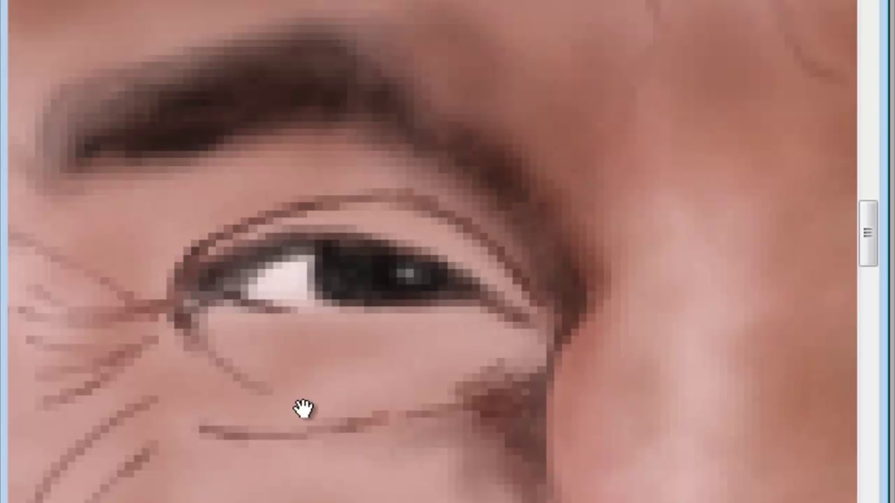
{"action": "scroll", "coordinate": [300, 409], "scroll_direction": "left", "scroll_amount": 2}
{"action": "mouse_move", "coordinate": [380, 253]}
{"action": "left_mouse_down"}
{"action": "mouse_move", "coordinate": [352, 262]}
{"action": "mouse_move", "coordinate": [355, 286]}
{"action": "mouse_move", "coordinate": [385, 250]}
{"action": "mouse_move", "coordinate": [378, 283]}
{"action": "left_mouse_up"}
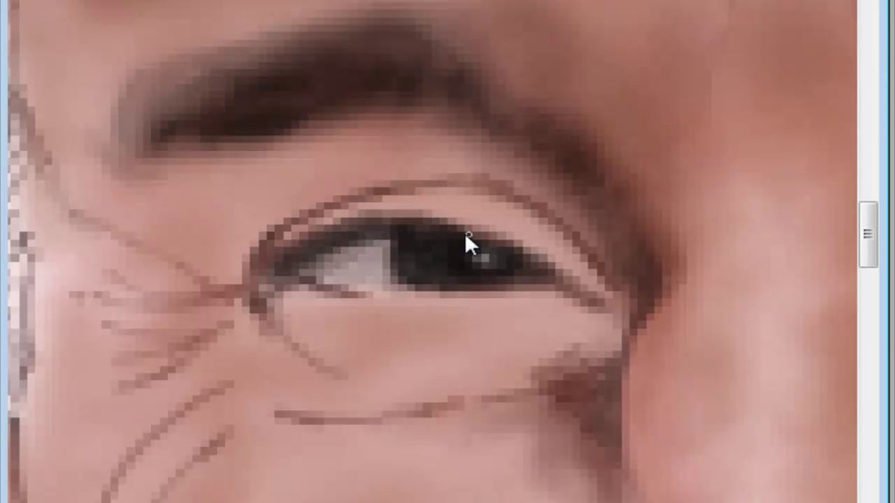
{"action": "left_click_drag", "start_coordinate": [309, 285], "coordinate": [158, 173]}
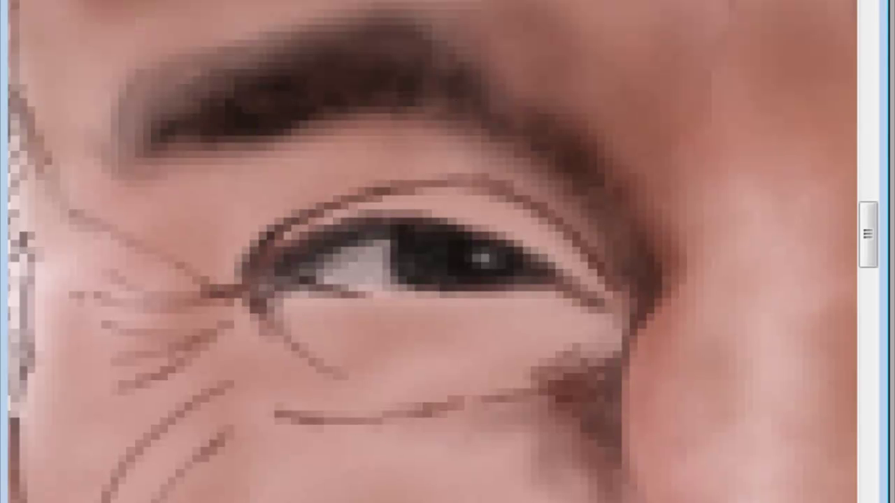
{"action": "right_click", "coordinate": [265, 270]}
{"action": "key", "text": "Escape"}
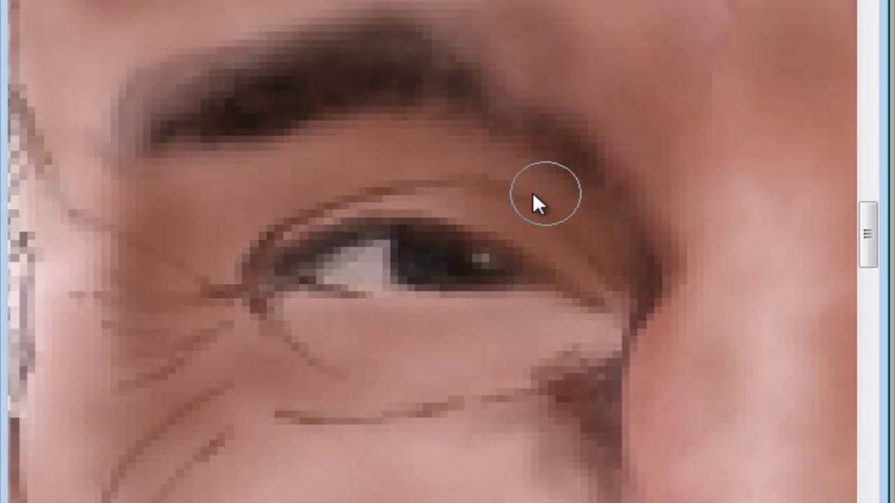
{"action": "scroll", "coordinate": [547, 305], "scroll_direction": "down", "scroll_amount": 3}
Extend the cheek shadow leftward and darken the under-eye line and skin.
{"action": "mouse_move", "coordinate": [597, 297]}
{"action": "left_mouse_down"}
{"action": "mouse_move", "coordinate": [576, 293]}
{"action": "mouse_move", "coordinate": [435, 196]}
{"action": "mouse_move", "coordinate": [519, 270]}
{"action": "mouse_move", "coordinate": [362, 236]}
{"action": "mouse_move", "coordinate": [249, 70]}
{"action": "mouse_move", "coordinate": [289, 200]}
{"action": "left_mouse_up"}
{"action": "right_click", "coordinate": [383, 265]}
{"action": "key", "text": "Return"}
{"action": "mouse_move", "coordinate": [417, 205]}
{"action": "left_mouse_down"}
{"action": "mouse_move", "coordinate": [543, 186]}
{"action": "mouse_move", "coordinate": [574, 353]}
{"action": "mouse_move", "coordinate": [578, 114]}
{"action": "left_mouse_up"}
{"action": "right_click", "coordinate": [373, 140]}
{"action": "key", "text": "Return"}
{"action": "mouse_move", "coordinate": [372, 95]}
{"action": "left_mouse_down"}
{"action": "mouse_move", "coordinate": [444, 92]}
{"action": "mouse_move", "coordinate": [503, 114]}
{"action": "left_mouse_up"}
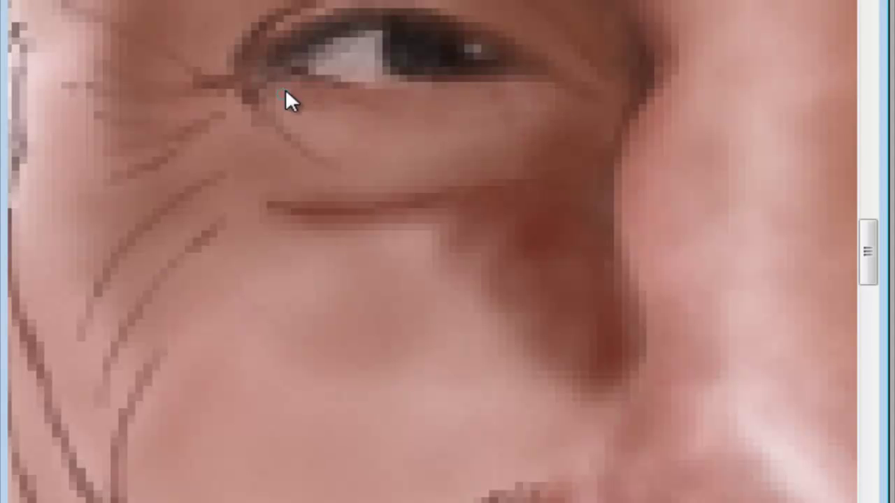
Darken the skin along and above the upper eyelid, undoing the crow's-feet darkening.
{"action": "left_click_drag", "start_coordinate": [347, 56], "coordinate": [273, 21]}
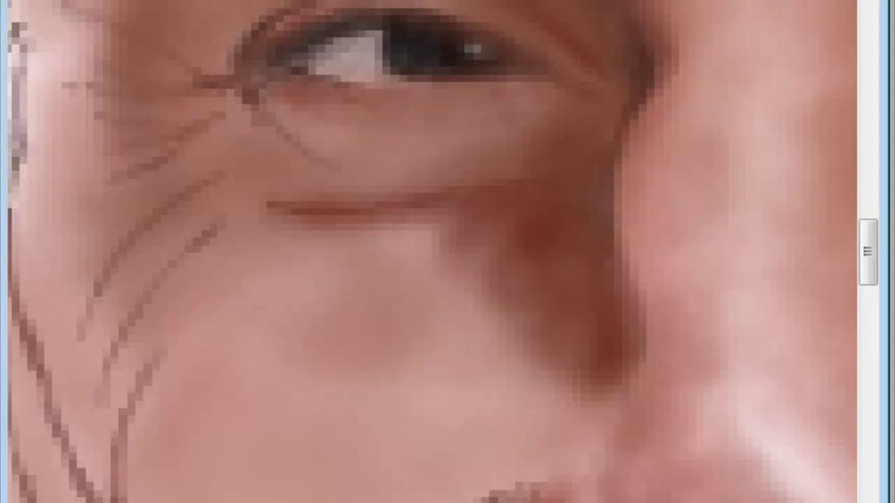
{"action": "left_click_drag", "start_coordinate": [148, 18], "coordinate": [214, 3]}
{"action": "mouse_move", "coordinate": [126, 92]}
{"action": "left_mouse_down"}
{"action": "mouse_move", "coordinate": [163, 146]}
{"action": "mouse_move", "coordinate": [172, 195]}
{"action": "mouse_move", "coordinate": [154, 301]}
{"action": "mouse_move", "coordinate": [206, 229]}
{"action": "left_mouse_up"}
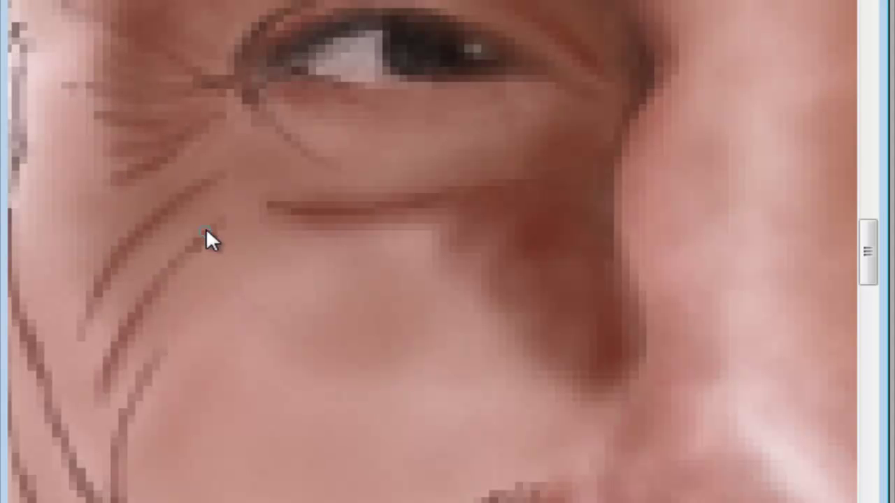
{"action": "key", "text": "ctrl+z"}
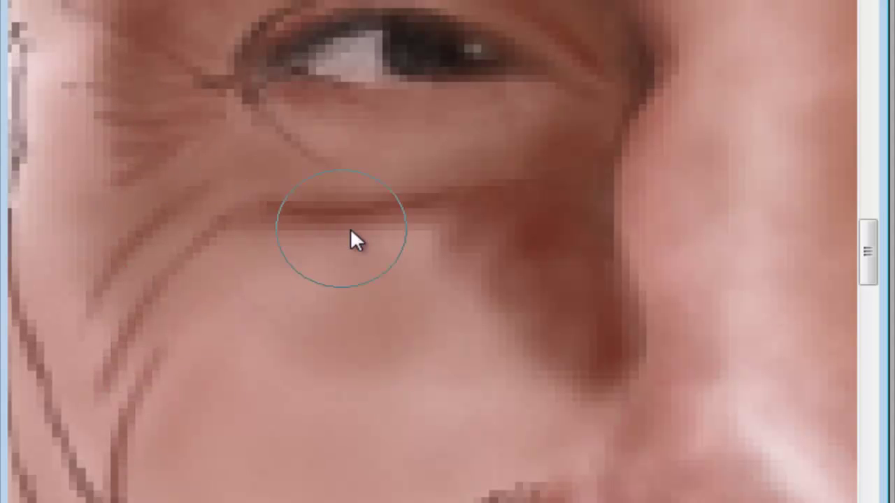
{"action": "key", "text": "ctrl+alt+z"}
{"action": "key", "text": "ctrl+alt+z"}
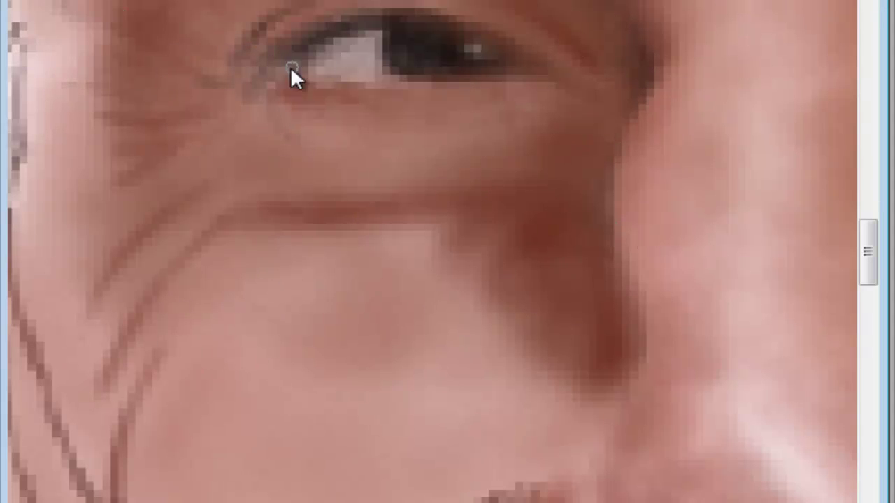
With a fine brush, paint crow's-feet lines and deepen the under-eye crease.
{"action": "right_click", "coordinate": [269, 78]}
{"action": "key", "text": "Escape"}
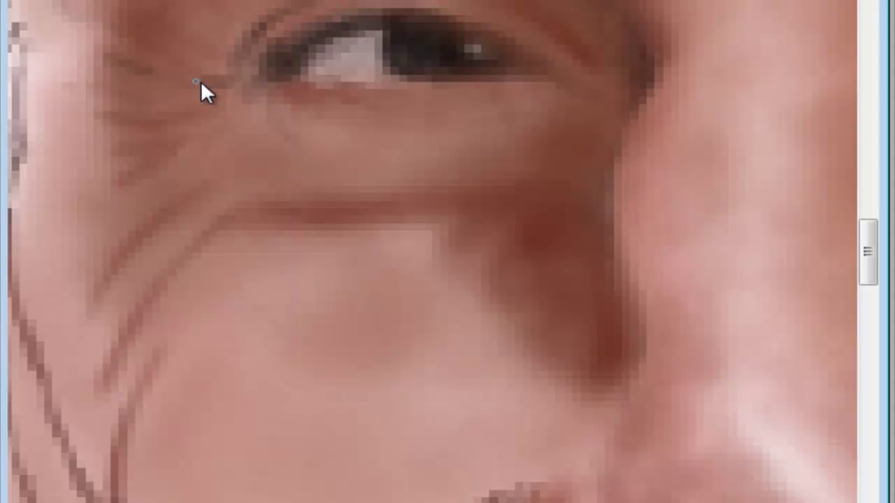
{"action": "left_click_drag", "start_coordinate": [126, 95], "coordinate": [206, 98]}
{"action": "left_click_drag", "start_coordinate": [105, 119], "coordinate": [168, 123]}
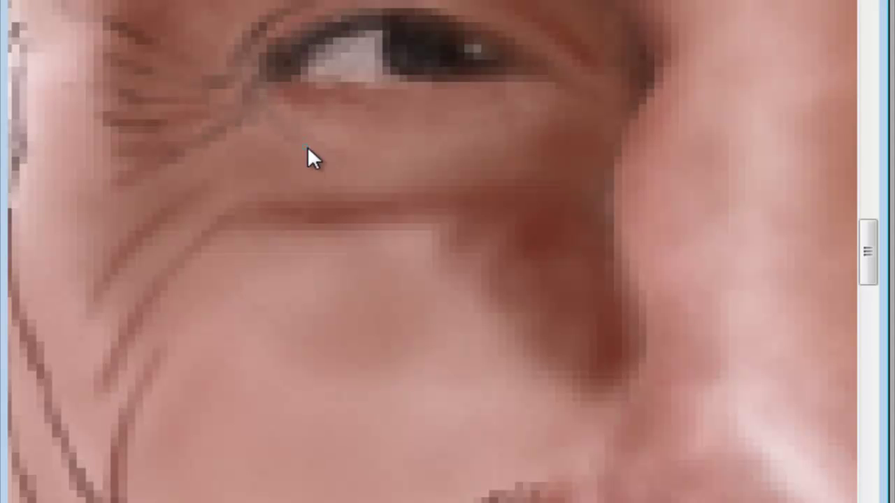
{"action": "left_click_drag", "start_coordinate": [371, 60], "coordinate": [323, 42]}
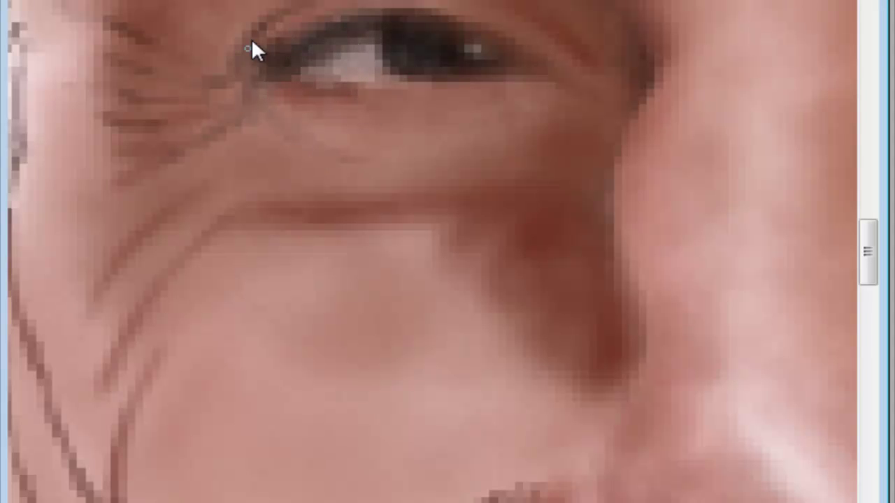
{"action": "mouse_move", "coordinate": [206, 185]}
{"action": "left_mouse_down"}
{"action": "mouse_move", "coordinate": [132, 233]}
{"action": "mouse_move", "coordinate": [438, 193]}
{"action": "left_mouse_up"}
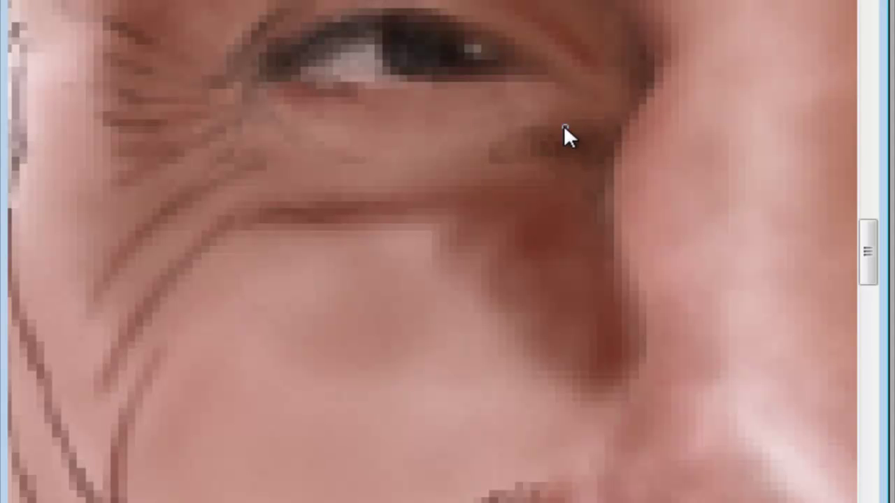
{"action": "mouse_move", "coordinate": [499, 56]}
{"action": "left_mouse_down"}
{"action": "mouse_move", "coordinate": [592, 90]}
{"action": "mouse_move", "coordinate": [583, 35]}
{"action": "left_mouse_up"}
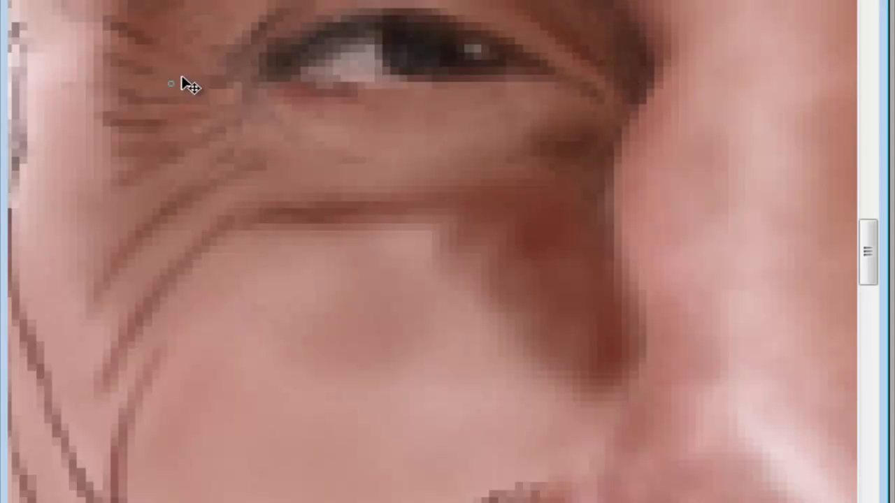
Darken the inner eye corner and lower lid, then deepen a reddish shadow under the eye.
{"action": "left_click_drag", "start_coordinate": [255, 66], "coordinate": [245, 70]}
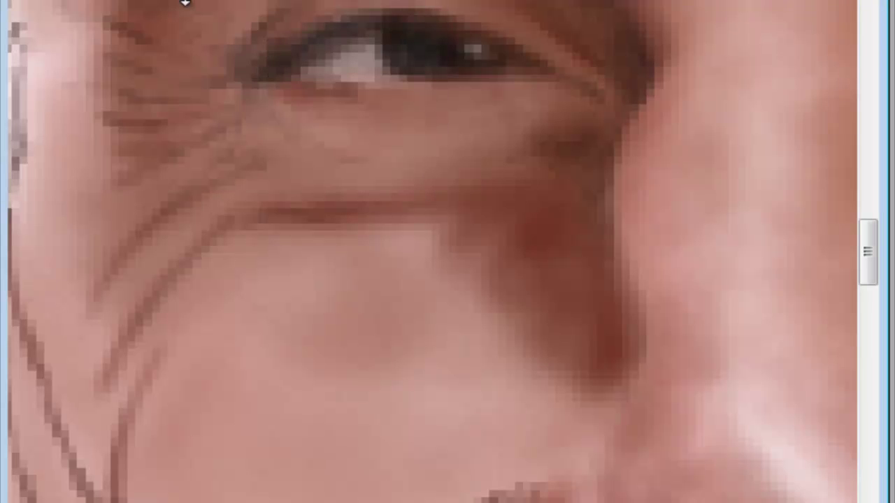
{"action": "mouse_move", "coordinate": [294, 80]}
{"action": "left_mouse_down"}
{"action": "mouse_move", "coordinate": [231, 100]}
{"action": "mouse_move", "coordinate": [241, 94]}
{"action": "left_mouse_up"}
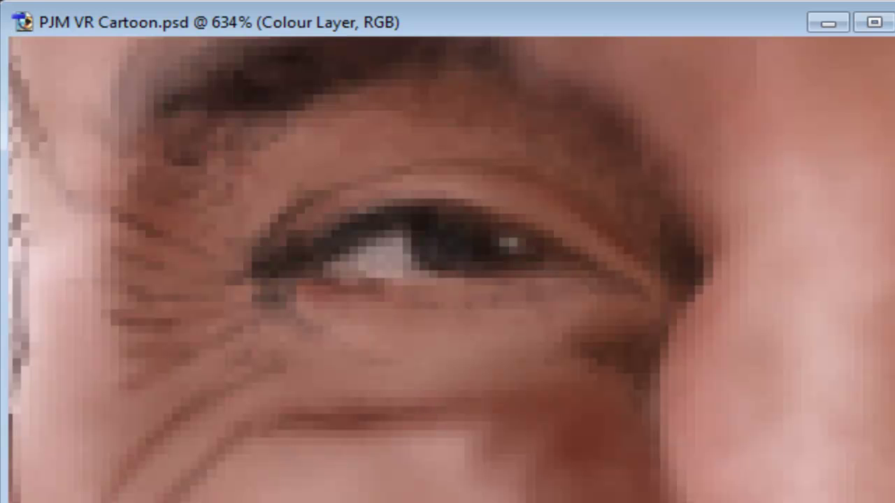
{"action": "right_click", "coordinate": [344, 197]}
{"action": "key", "text": "Return"}
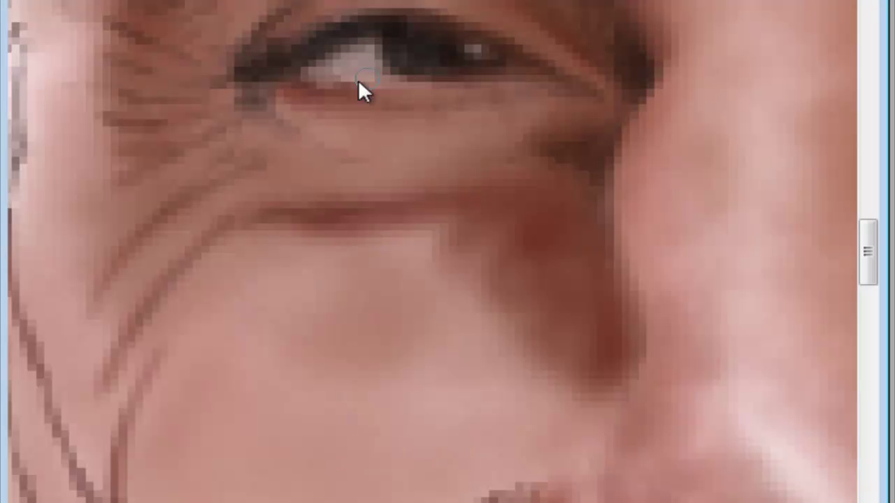
{"action": "left_click_drag", "start_coordinate": [546, 94], "coordinate": [593, 221]}
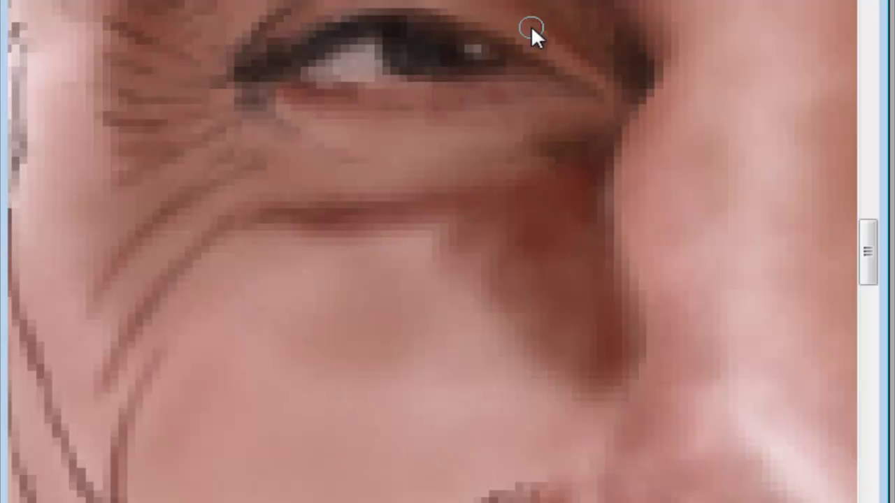
{"action": "mouse_move", "coordinate": [223, 179]}
{"action": "left_mouse_down"}
{"action": "mouse_move", "coordinate": [267, 226]}
{"action": "mouse_move", "coordinate": [499, 219]}
{"action": "mouse_move", "coordinate": [595, 336]}
{"action": "left_mouse_up"}
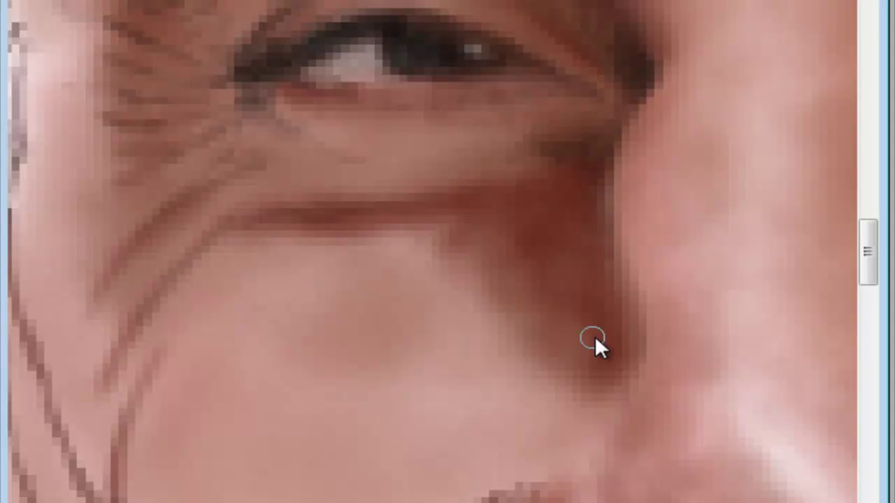
{"action": "mouse_move", "coordinate": [342, 189]}
{"action": "left_mouse_down"}
{"action": "mouse_move", "coordinate": [344, 94]}
{"action": "mouse_move", "coordinate": [244, 74]}
{"action": "left_mouse_up"}
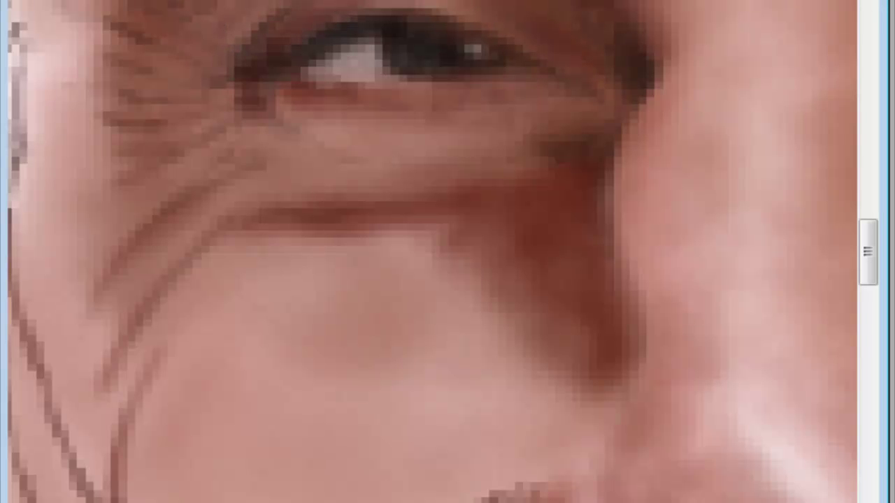
{"action": "scroll", "coordinate": [558, 119], "scroll_direction": "up", "scroll_amount": 3}
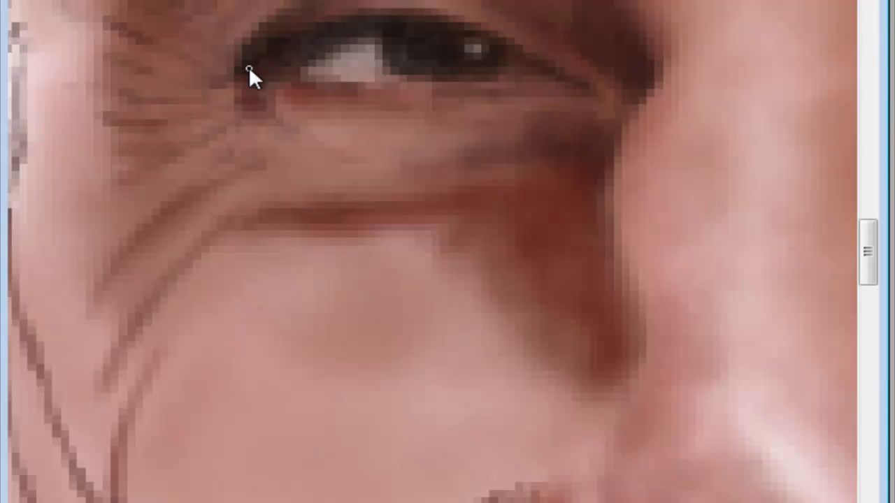
Strengthen the under-eye wrinkles and the lower eyelid line.
{"action": "left_click_drag", "start_coordinate": [213, 92], "coordinate": [184, 60]}
{"action": "left_click_drag", "start_coordinate": [173, 123], "coordinate": [173, 154]}
{"action": "left_click_drag", "start_coordinate": [283, 130], "coordinate": [235, 165]}
{"action": "left_click_drag", "start_coordinate": [269, 222], "coordinate": [402, 217]}
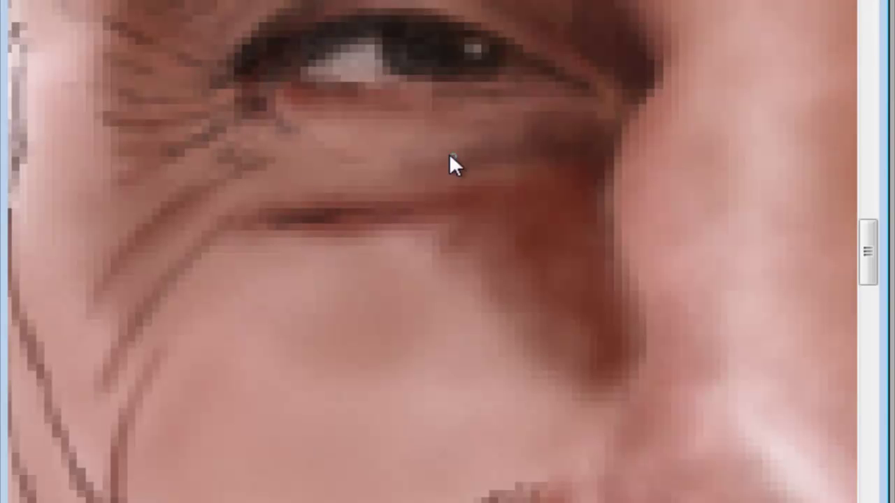
{"action": "right_click", "coordinate": [587, 276]}
{"action": "key", "text": "Return"}
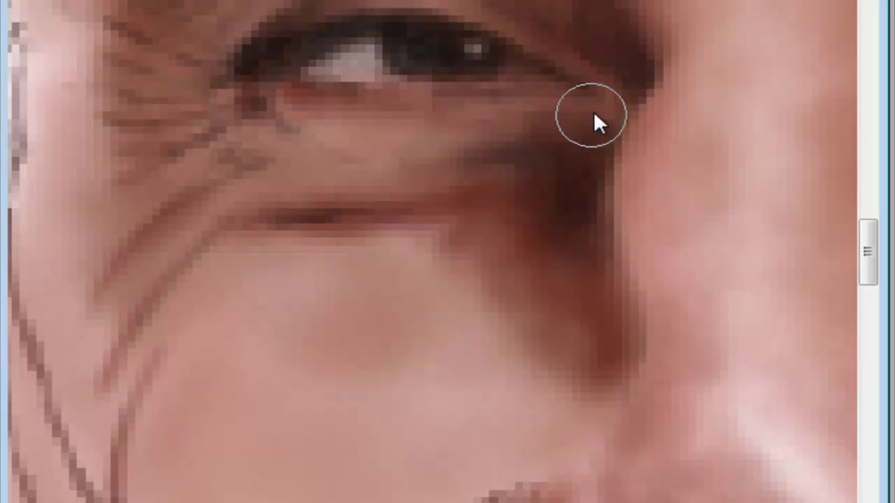
Set a 1 px brush while viewing the eyebrow, then return the view to the eye.
{"action": "left_click_drag", "start_coordinate": [481, 294], "coordinate": [431, 447]}
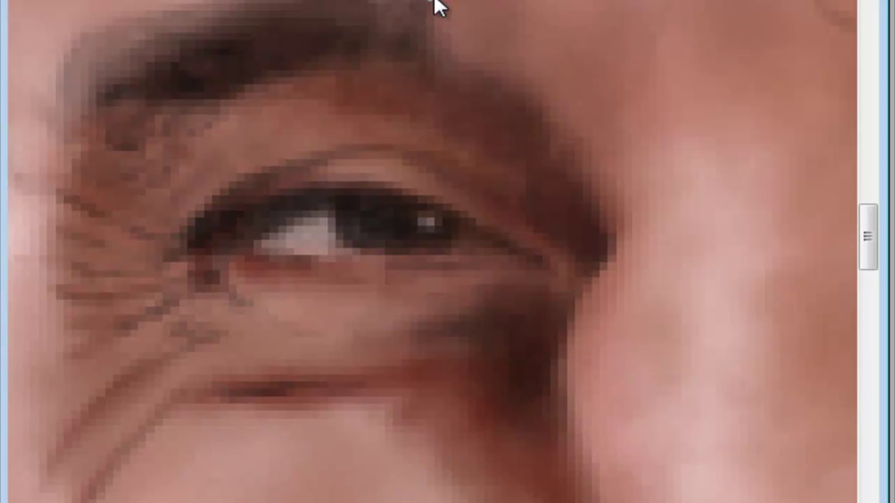
{"action": "right_click", "coordinate": [618, 151]}
{"action": "key", "text": "Return"}
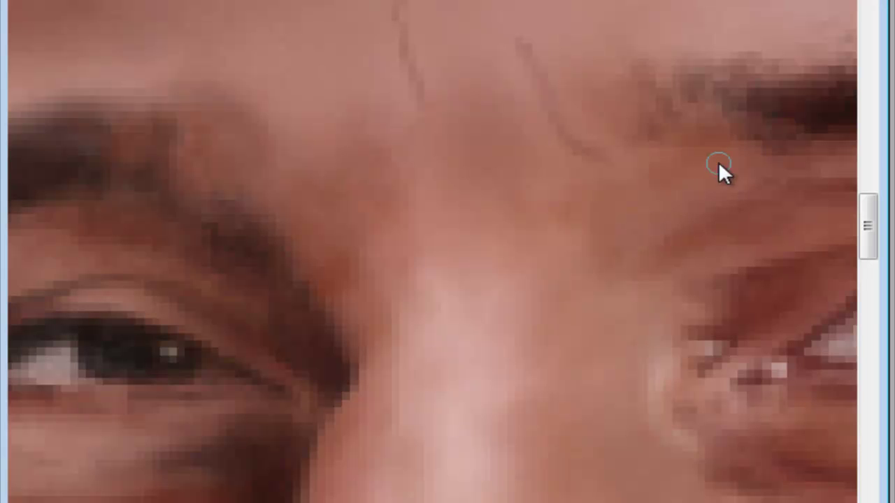
{"action": "scroll", "coordinate": [319, 207], "scroll_direction": "down", "scroll_amount": 1}
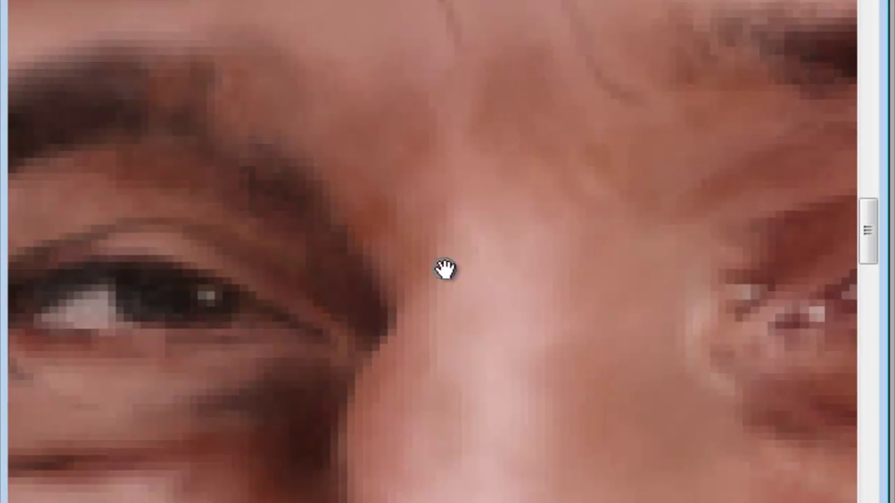
{"action": "scroll", "coordinate": [429, 95], "scroll_direction": "down", "scroll_amount": 3}
{"action": "scroll", "coordinate": [400, 109], "scroll_direction": "down", "scroll_amount": 1}
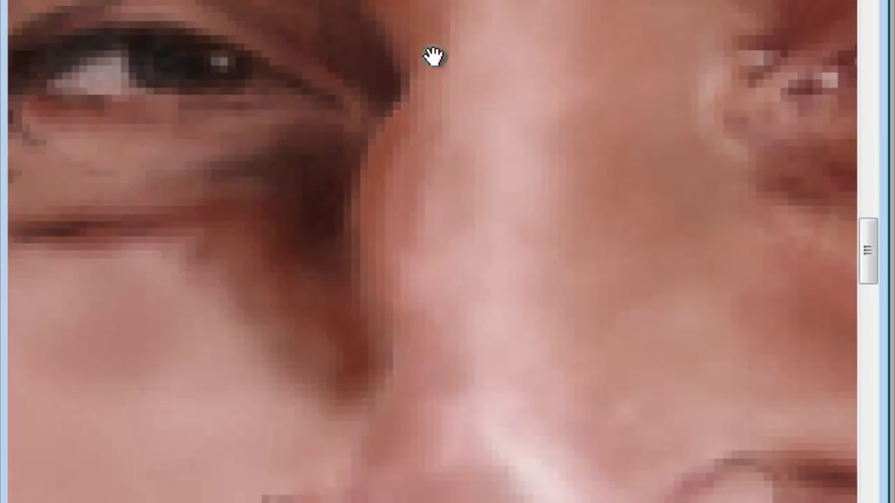
{"action": "scroll", "coordinate": [377, 251], "scroll_direction": "down", "scroll_amount": 2}
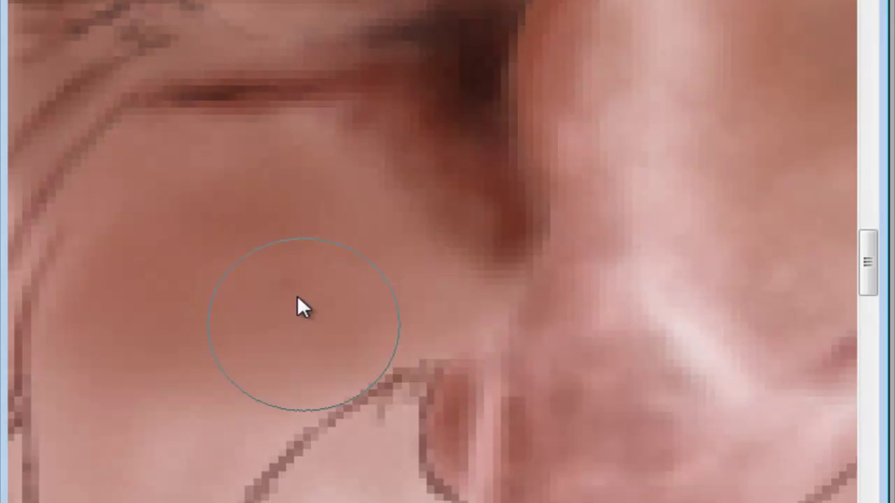
{"action": "scroll", "coordinate": [300, 305], "scroll_direction": "down", "scroll_amount": 2}
{"action": "left_click_drag", "start_coordinate": [190, 94], "coordinate": [375, 340]}
With a 10 px brush, soften the wrinkle lines and the dark shadow right of the eye.
{"action": "right_click", "coordinate": [375, 341]}
{"action": "key", "text": "Return"}
{"action": "right_click", "coordinate": [340, 319]}
{"action": "key", "text": "Return"}
{"action": "left_click_drag", "start_coordinate": [244, 267], "coordinate": [218, 322]}
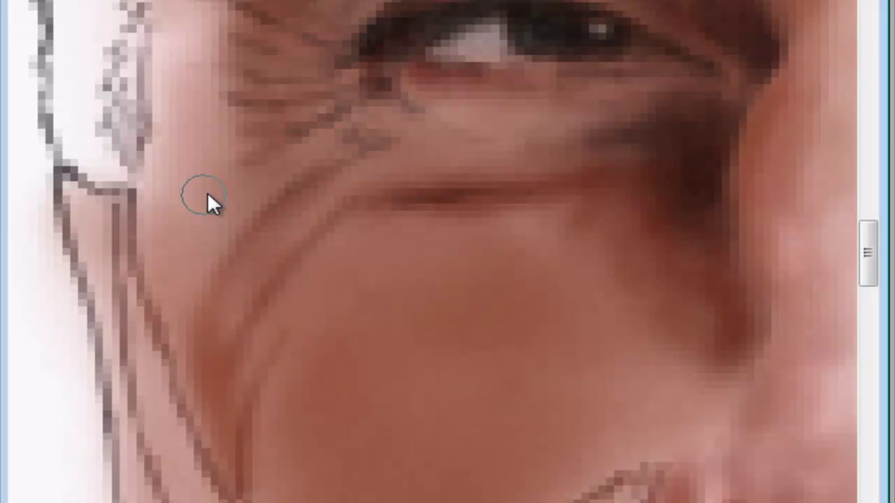
{"action": "left_click_drag", "start_coordinate": [240, 162], "coordinate": [226, 193]}
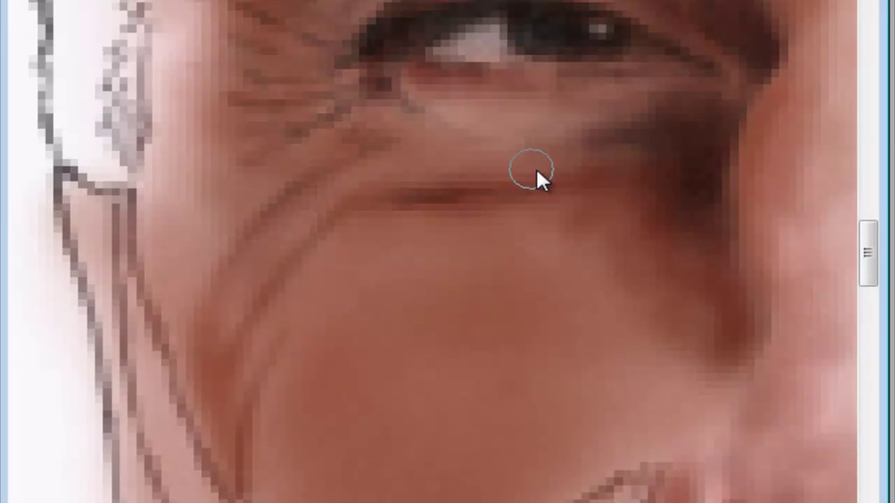
{"action": "left_click_drag", "start_coordinate": [479, 340], "coordinate": [465, 254]}
{"action": "mouse_move", "coordinate": [655, 260]}
{"action": "left_mouse_down"}
{"action": "mouse_move", "coordinate": [564, 105]}
{"action": "mouse_move", "coordinate": [575, 63]}
{"action": "left_mouse_up"}
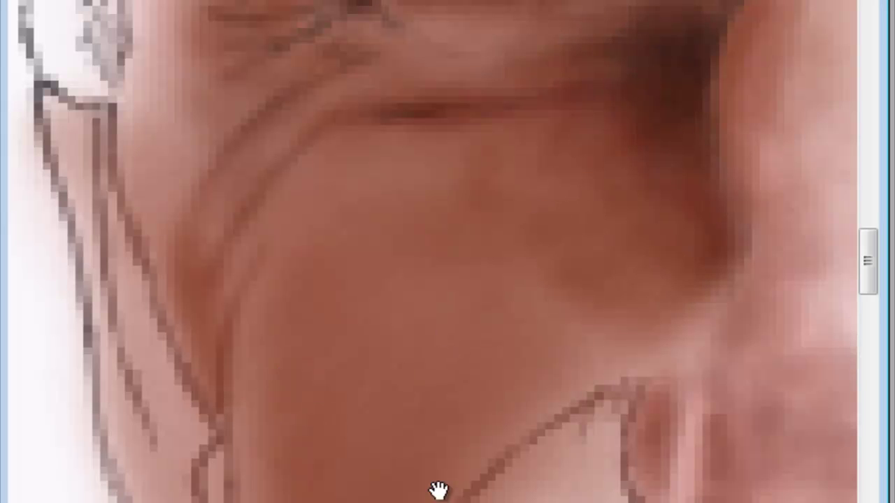
Darken the forehead above the brow with warm red-brown shading.
{"action": "scroll", "coordinate": [318, 429], "scroll_direction": "down", "scroll_amount": 3}
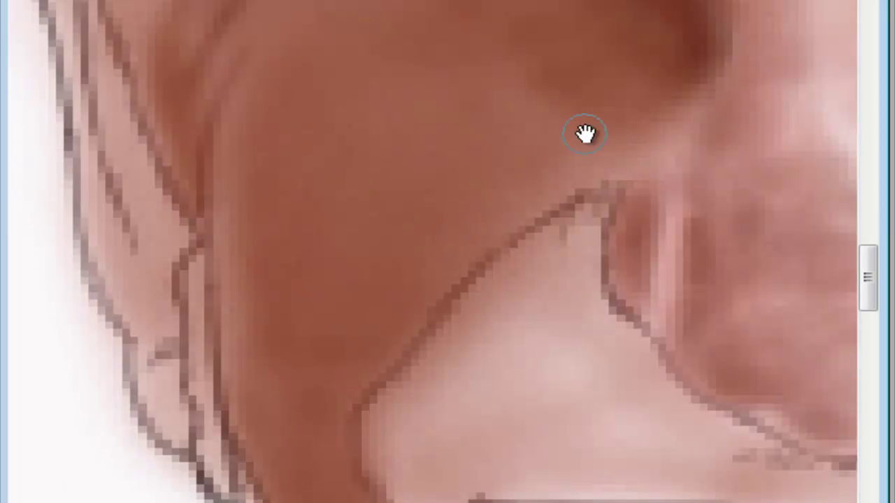
{"action": "scroll", "coordinate": [431, 401], "scroll_direction": "up", "scroll_amount": 5}
{"action": "scroll", "coordinate": [202, 161], "scroll_direction": "up", "scroll_amount": 5}
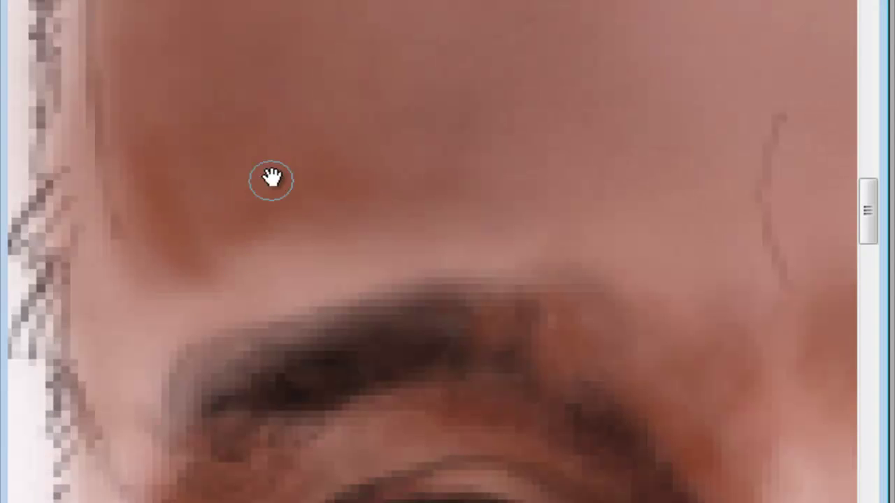
{"action": "scroll", "coordinate": [499, 240], "scroll_direction": "up", "scroll_amount": 3}
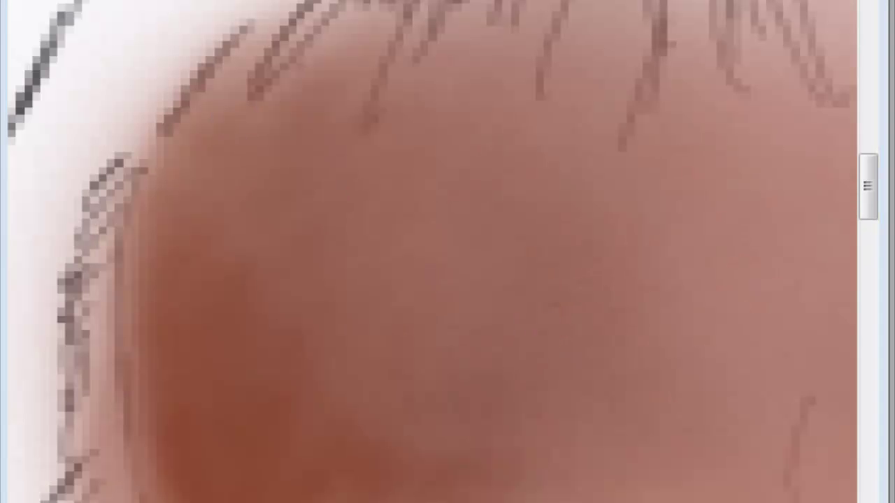
{"action": "mouse_move", "coordinate": [324, 361]}
{"action": "left_mouse_down"}
{"action": "mouse_move", "coordinate": [252, 296]}
{"action": "mouse_move", "coordinate": [329, 311]}
{"action": "left_mouse_up"}
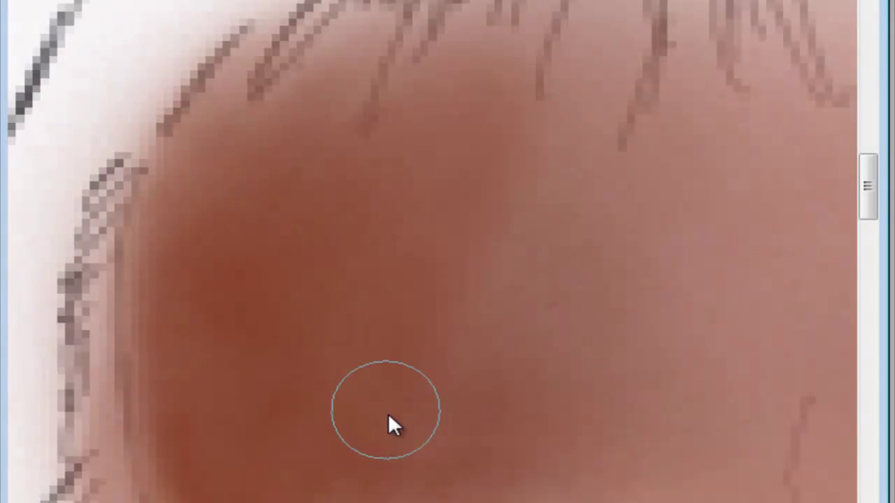
{"action": "scroll", "coordinate": [327, 308], "scroll_direction": "down", "scroll_amount": 3}
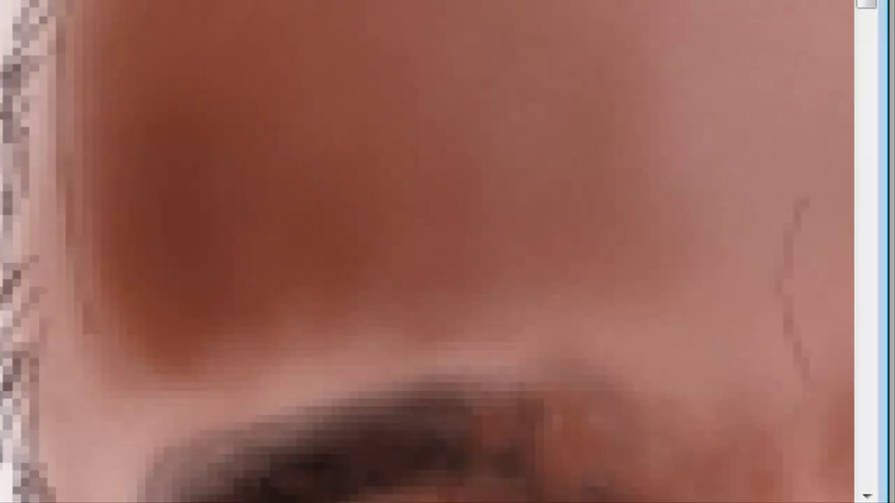
{"action": "left_click_drag", "start_coordinate": [265, 167], "coordinate": [336, 358]}
Resize the brush and deepen the shading under and beside the eye.
{"action": "scroll", "coordinate": [336, 358], "scroll_direction": "up", "scroll_amount": 3}
{"action": "right_click", "coordinate": [490, 84]}
{"action": "key", "text": "Return"}
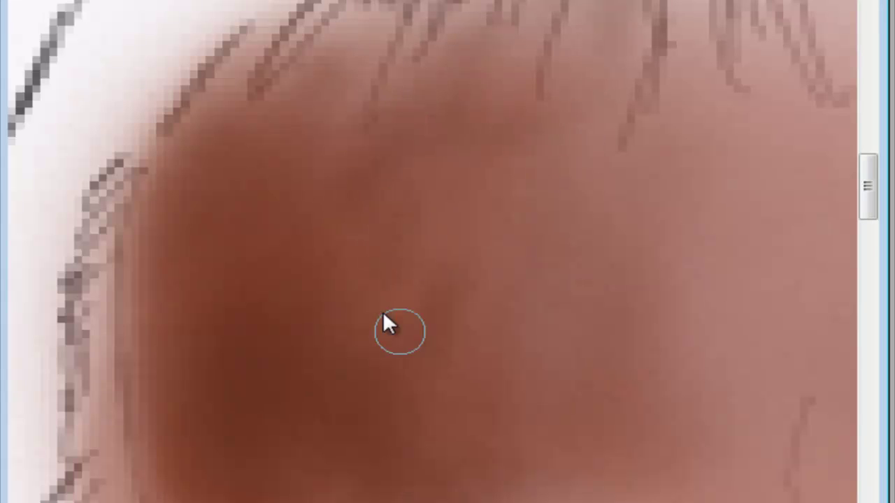
{"action": "scroll", "coordinate": [268, 326], "scroll_direction": "down", "scroll_amount": 5}
{"action": "scroll", "coordinate": [364, 362], "scroll_direction": "down", "scroll_amount": 3}
{"action": "mouse_move", "coordinate": [365, 362]}
{"action": "left_mouse_down"}
{"action": "mouse_move", "coordinate": [454, 276]}
{"action": "mouse_move", "coordinate": [441, 401]}
{"action": "mouse_move", "coordinate": [536, 460]}
{"action": "left_mouse_up"}
{"action": "mouse_move", "coordinate": [415, 271]}
{"action": "left_mouse_down"}
{"action": "mouse_move", "coordinate": [584, 90]}
{"action": "mouse_move", "coordinate": [618, 156]}
{"action": "left_mouse_up"}
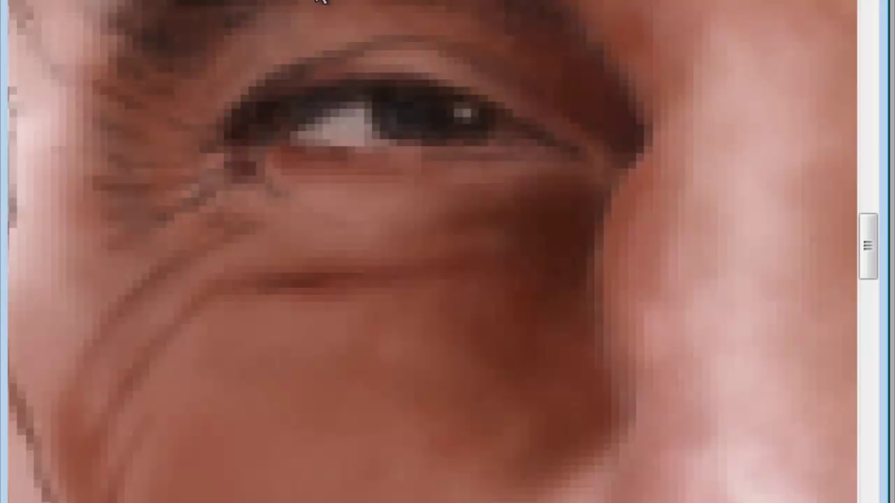
Shadow the outer eye corner and trace darker crow's-feet and under-eye wrinkle lines.
{"action": "left_click_drag", "start_coordinate": [631, 131], "coordinate": [550, 238]}
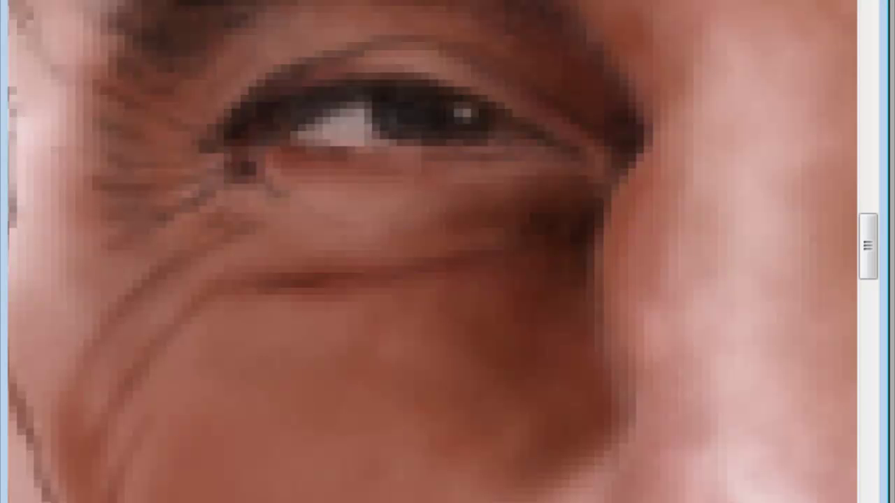
{"action": "mouse_move", "coordinate": [165, 142]}
{"action": "left_mouse_down"}
{"action": "mouse_move", "coordinate": [190, 152]}
{"action": "mouse_move", "coordinate": [199, 169]}
{"action": "left_mouse_up"}
{"action": "mouse_move", "coordinate": [146, 236]}
{"action": "left_mouse_down"}
{"action": "mouse_move", "coordinate": [165, 214]}
{"action": "mouse_move", "coordinate": [144, 214]}
{"action": "left_mouse_up"}
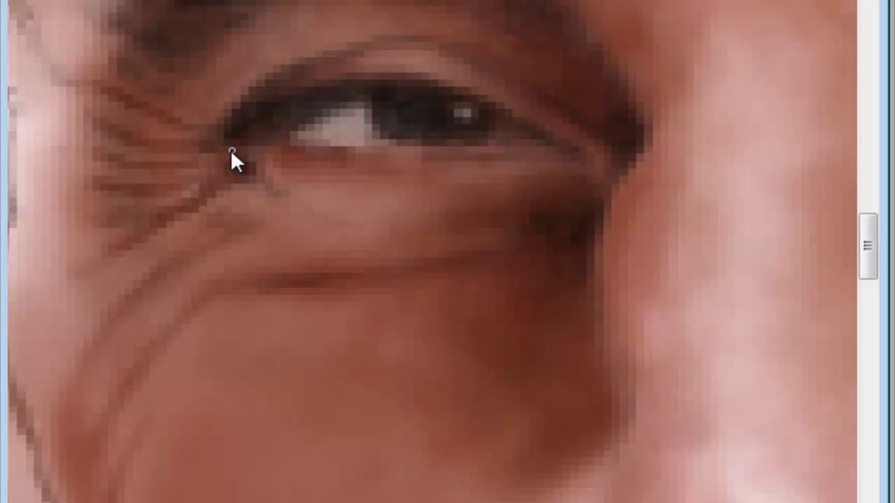
{"action": "left_click_drag", "start_coordinate": [99, 347], "coordinate": [67, 492]}
{"action": "left_click_drag", "start_coordinate": [94, 457], "coordinate": [124, 376]}
{"action": "mouse_move", "coordinate": [192, 321]}
{"action": "left_mouse_down"}
{"action": "mouse_move", "coordinate": [261, 284]}
{"action": "mouse_move", "coordinate": [387, 284]}
{"action": "left_mouse_up"}
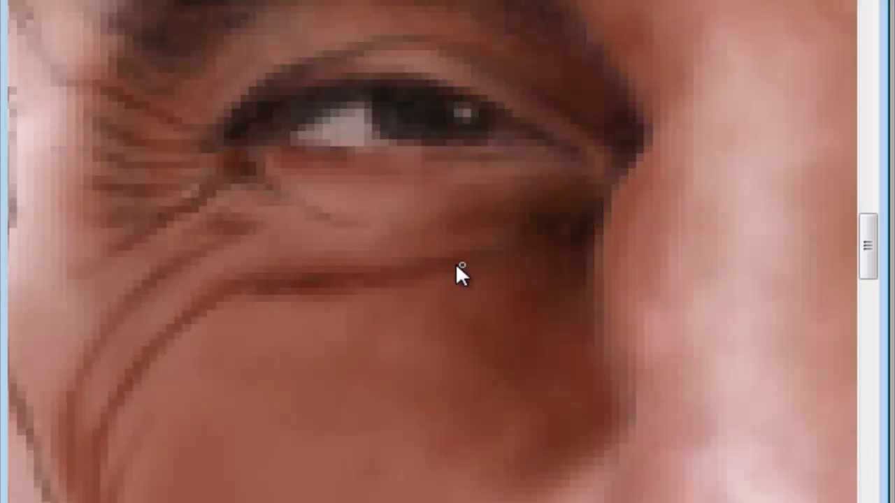
{"action": "left_click_drag", "start_coordinate": [116, 483], "coordinate": [108, 502]}
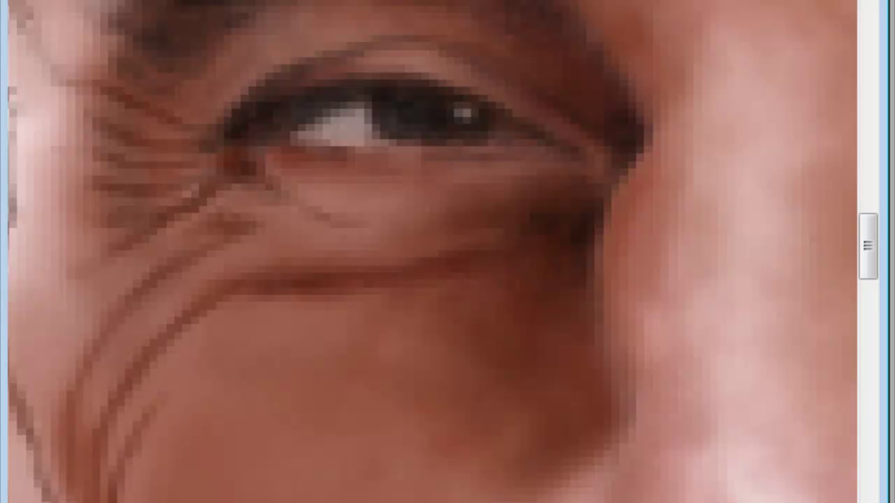
Adjust the brush's Master Diameter twice and zoom out.
{"action": "scroll", "coordinate": [157, 364], "scroll_direction": "down", "scroll_amount": 3}
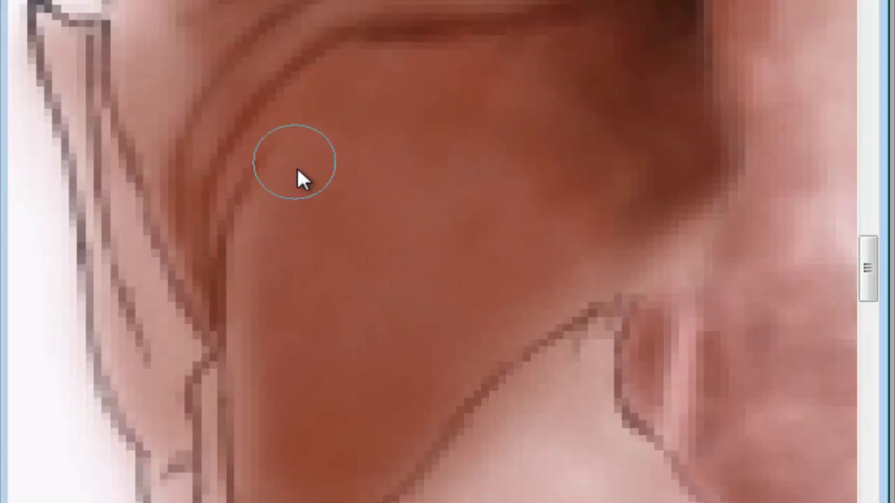
{"action": "right_click", "coordinate": [318, 272]}
{"action": "key", "text": "Return"}
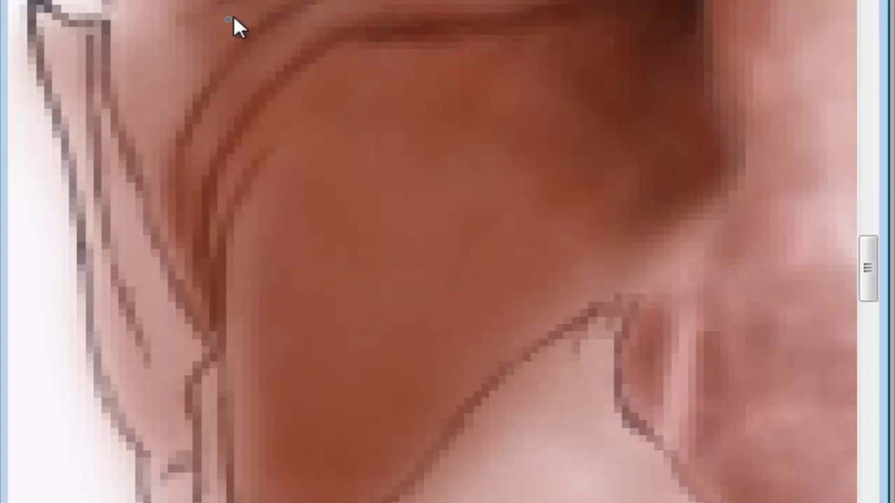
{"action": "right_click", "coordinate": [272, 320]}
{"action": "key", "text": "Return"}
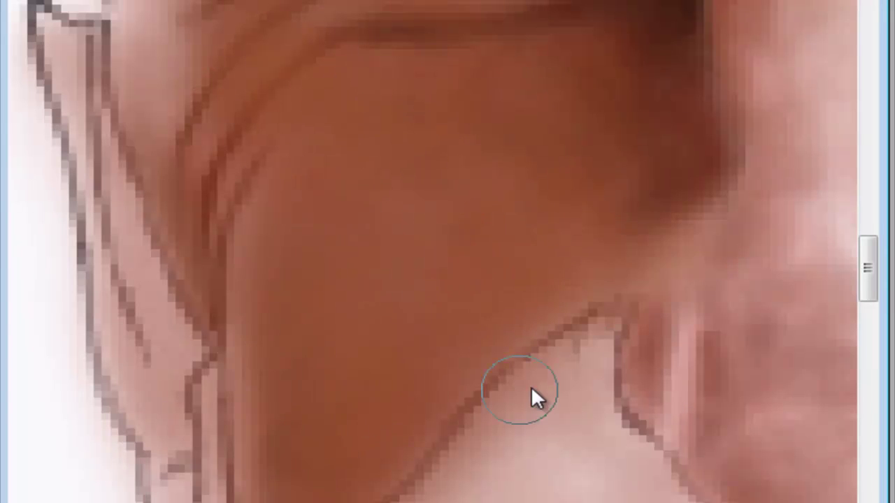
{"action": "scroll", "coordinate": [426, 303], "scroll_direction": "down", "scroll_amount": 3}
{"action": "scroll", "coordinate": [340, 340], "scroll_direction": "down", "scroll_amount": 2}
{"action": "scroll", "coordinate": [420, 279], "scroll_direction": "down", "scroll_amount": 2}
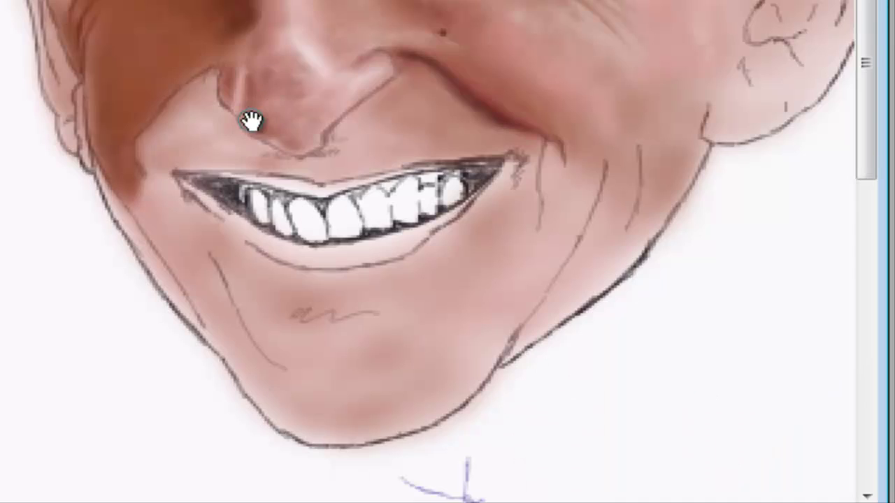
Zoom in on the left eye and shade the skin under it with a 12 px brush.
{"action": "scroll", "coordinate": [252, 119], "scroll_direction": "up", "scroll_amount": 3}
{"action": "left_click_drag", "start_coordinate": [377, 248], "coordinate": [94, 31]}
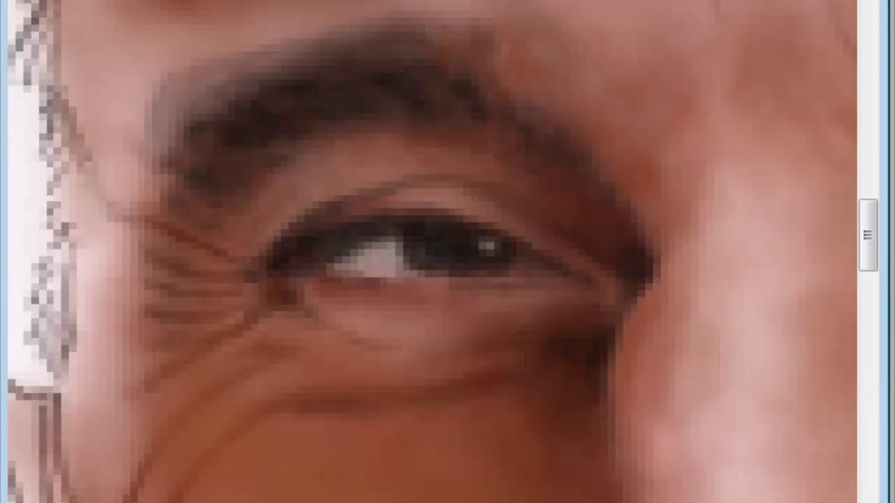
{"action": "right_click", "coordinate": [371, 241]}
{"action": "key", "text": "Return"}
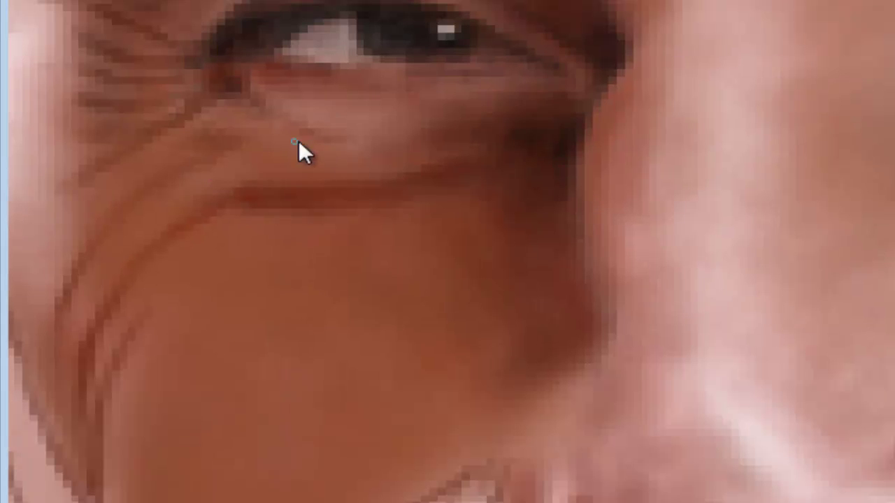
{"action": "left_click_drag", "start_coordinate": [499, 122], "coordinate": [561, 126]}
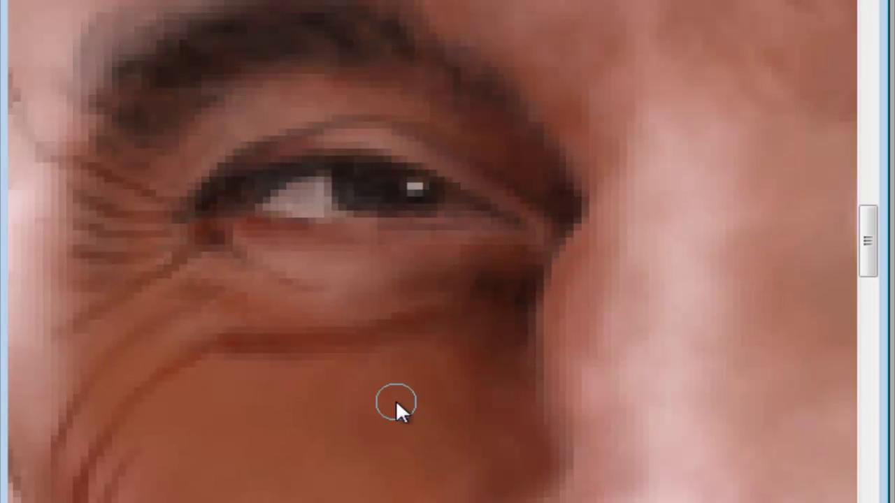
{"action": "left_click_drag", "start_coordinate": [396, 399], "coordinate": [193, 384]}
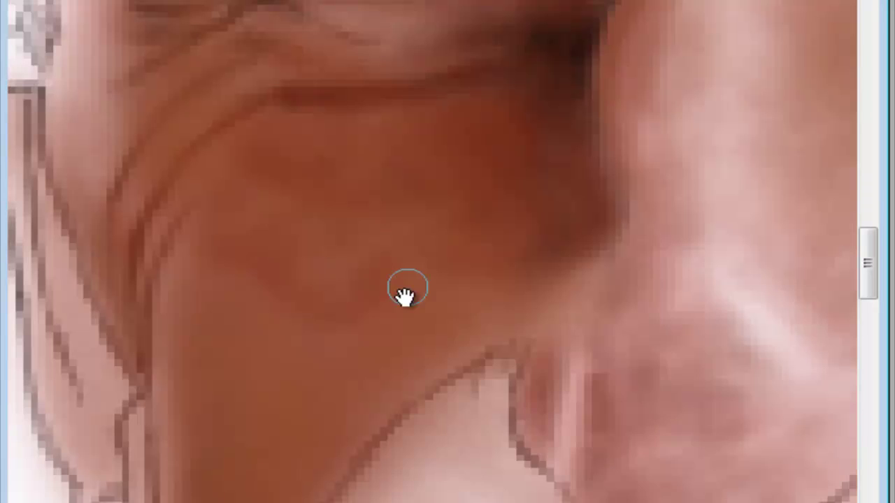
Enlarge the brush and extend the darker shading across the cheek below the lid.
{"action": "right_click", "coordinate": [387, 325]}
{"action": "key", "text": "Return"}
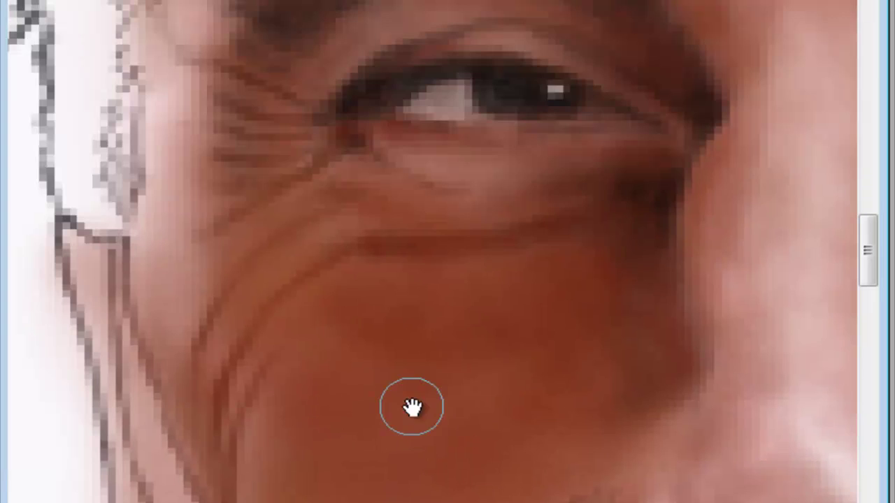
{"action": "left_click_drag", "start_coordinate": [409, 409], "coordinate": [217, 218]}
{"action": "right_click", "coordinate": [255, 349]}
{"action": "key", "text": "Return"}
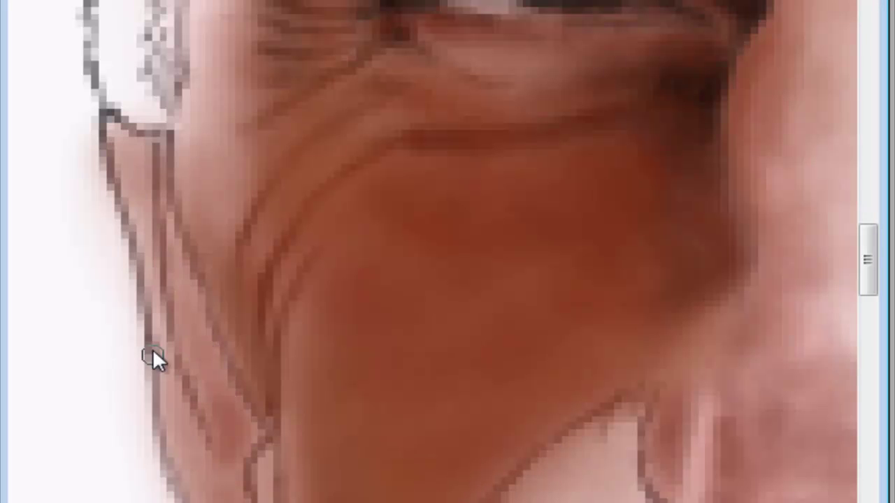
Zoom and pan to the cheek, checking the colour sampling size options without changing them.
{"action": "scroll", "coordinate": [210, 350], "scroll_direction": "down", "scroll_amount": 3}
{"action": "left_click_drag", "start_coordinate": [256, 399], "coordinate": [269, 493]}
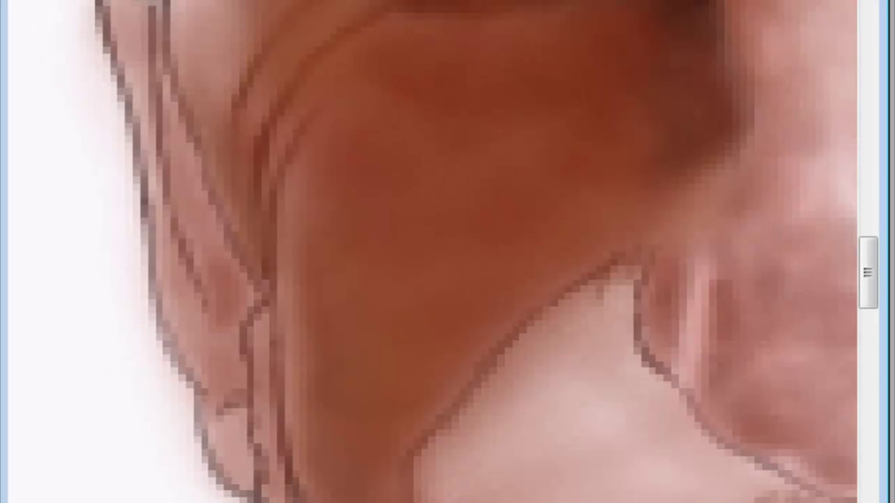
{"action": "right_click", "coordinate": [177, 293]}
{"action": "left_click", "coordinate": [159, 283]}
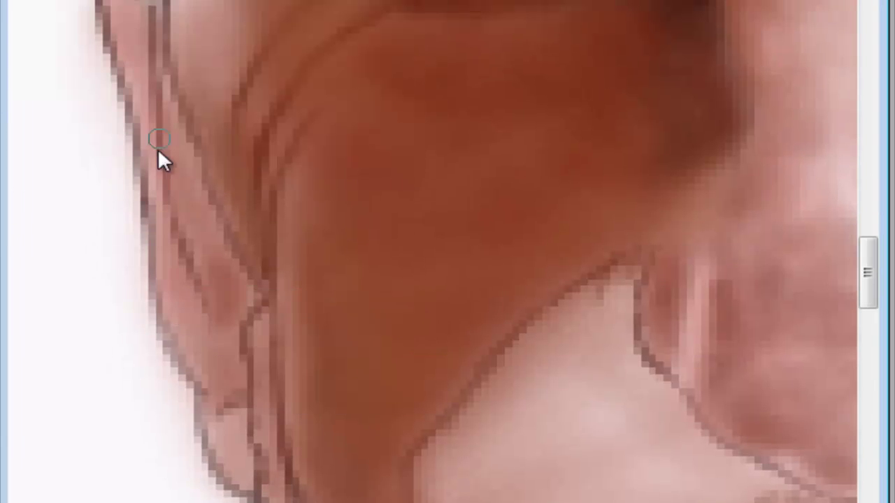
Paint reddish strokes down the left-edge strip of the figure, adjusting the brush size.
{"action": "mouse_move", "coordinate": [142, 36]}
{"action": "left_mouse_down"}
{"action": "mouse_move", "coordinate": [145, 173]}
{"action": "mouse_move", "coordinate": [204, 334]}
{"action": "left_mouse_up"}
{"action": "right_click", "coordinate": [209, 280]}
{"action": "left_click_drag", "start_coordinate": [238, 392], "coordinate": [185, 185]}
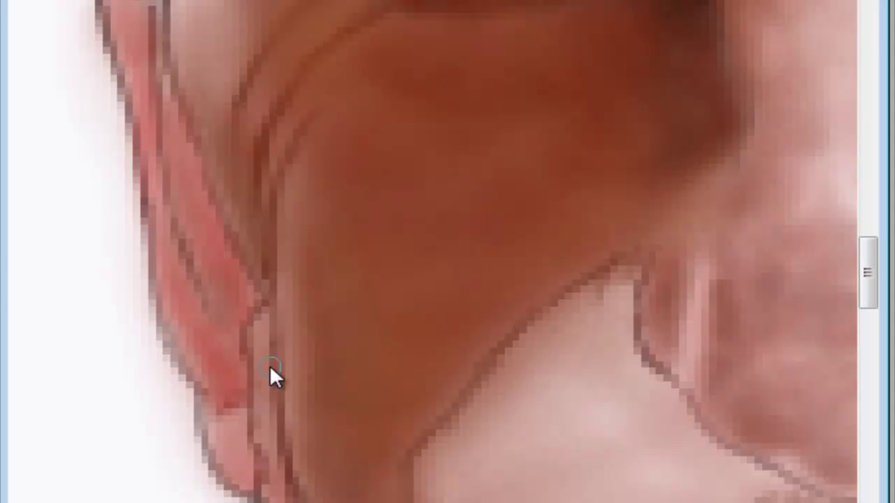
{"action": "left_click_drag", "start_coordinate": [148, 134], "coordinate": [138, 14]}
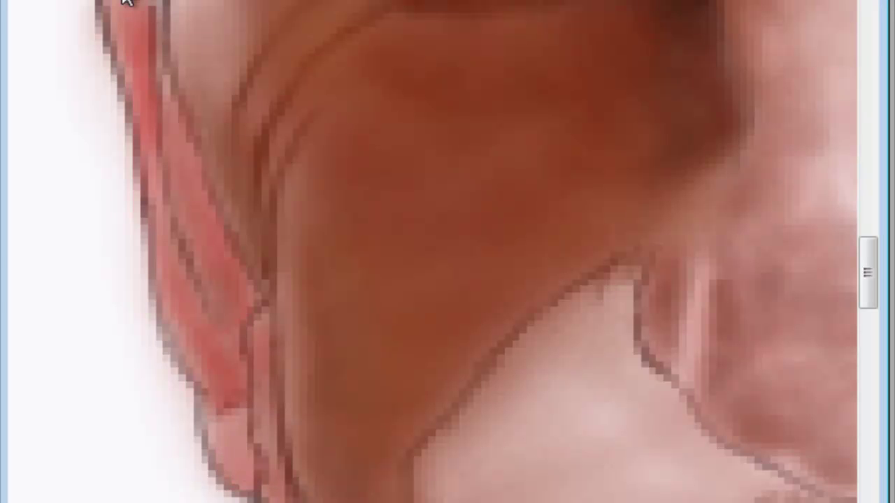
{"action": "left_click_drag", "start_coordinate": [246, 451], "coordinate": [231, 392]}
Resize the brush and deepen the red along the whole left-edge strip.
{"action": "right_click", "coordinate": [232, 298]}
{"action": "key", "text": "Escape"}
{"action": "left_click_drag", "start_coordinate": [223, 261], "coordinate": [240, 332]}
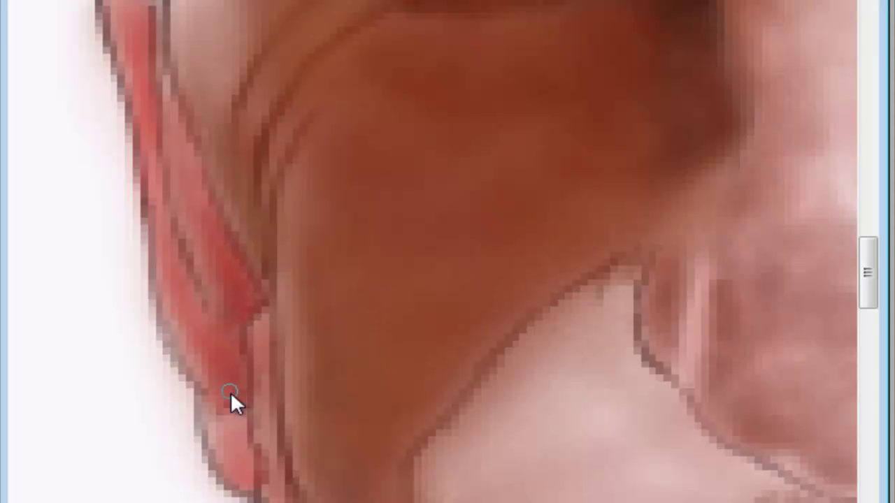
{"action": "left_click_drag", "start_coordinate": [227, 465], "coordinate": [174, 125]}
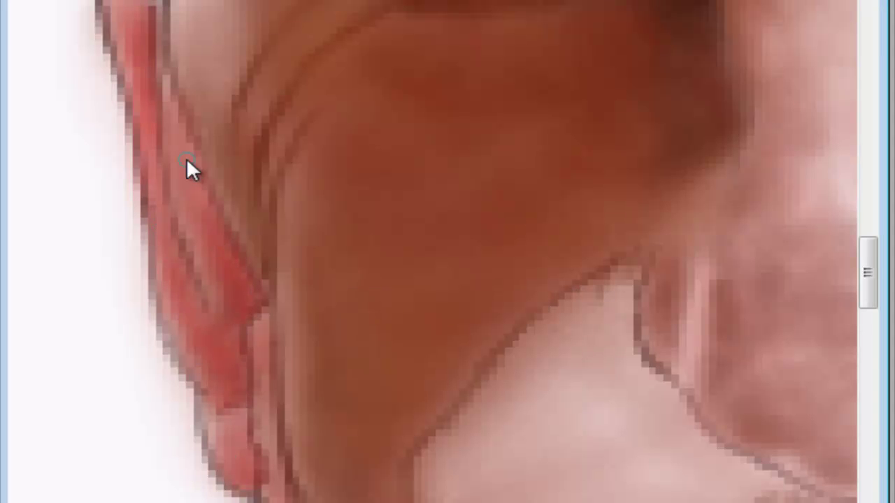
{"action": "left_click_drag", "start_coordinate": [137, 26], "coordinate": [195, 165]}
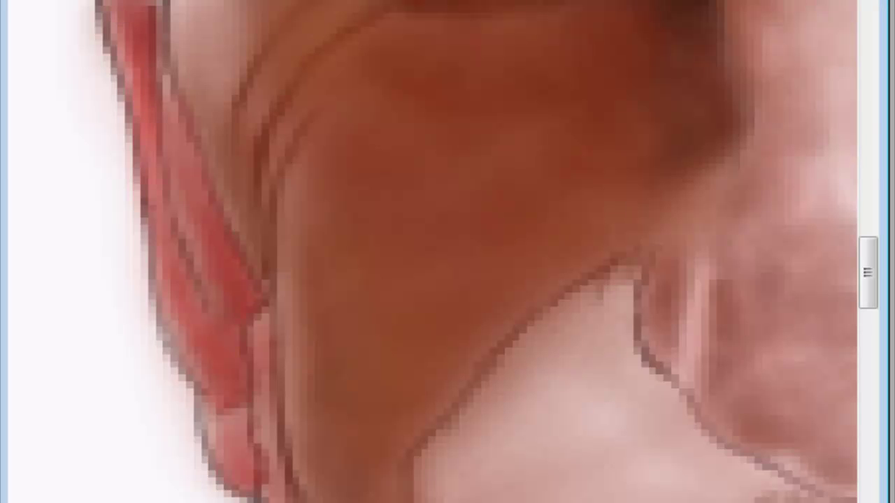
{"action": "scroll", "coordinate": [247, 292], "scroll_direction": "down", "scroll_amount": 2}
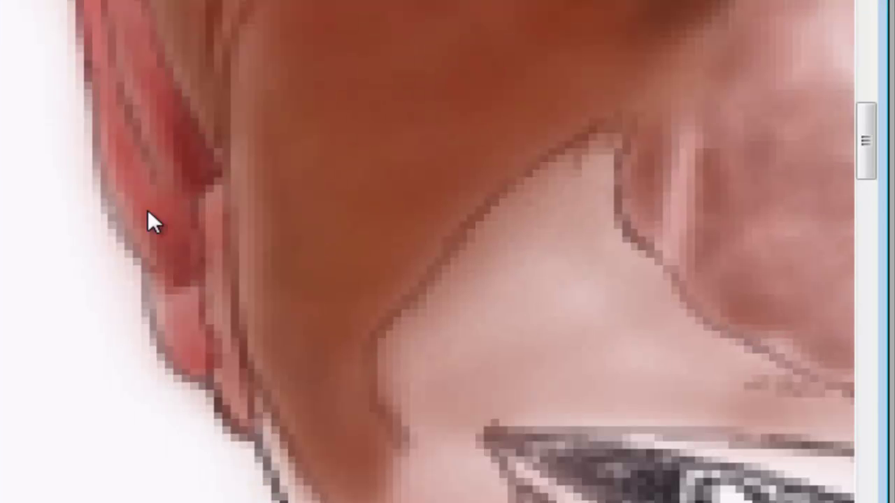
{"action": "left_click_drag", "start_coordinate": [184, 236], "coordinate": [117, 7]}
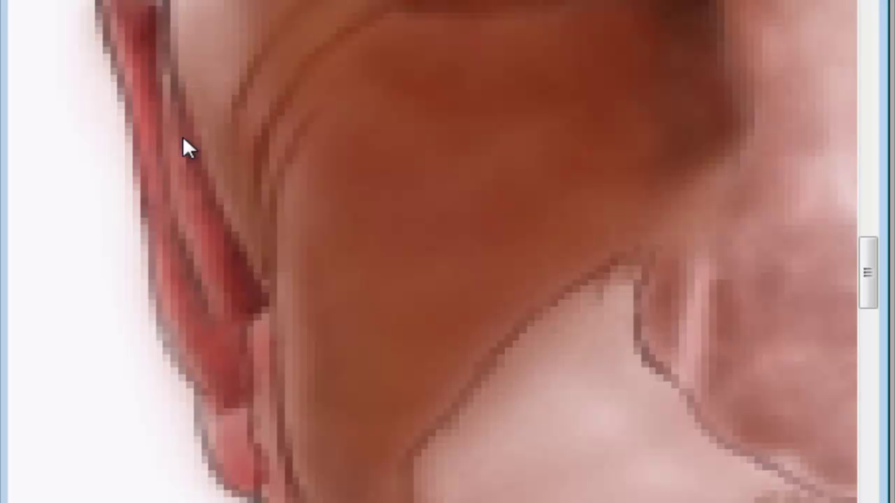
Pan and zoom to bring the eye, cheek and nose back into view.
{"action": "left_click_drag", "start_coordinate": [436, 160], "coordinate": [314, 226]}
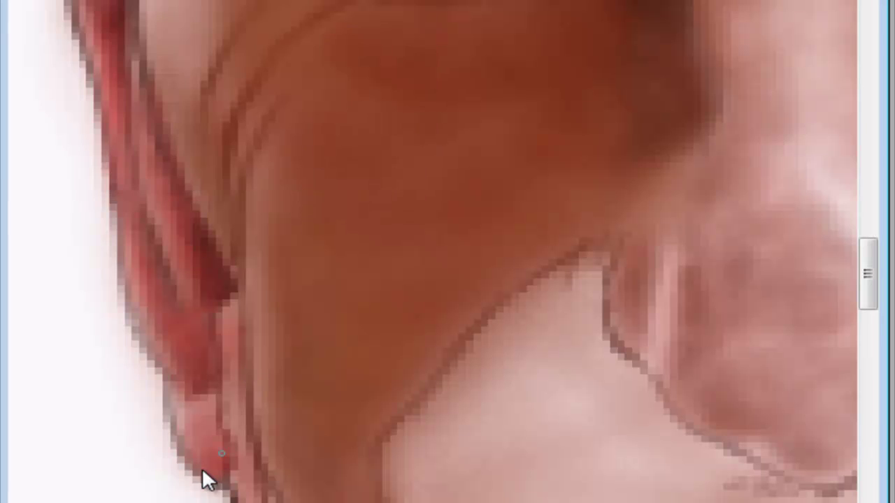
{"action": "left_click_drag", "start_coordinate": [204, 458], "coordinate": [216, 162]}
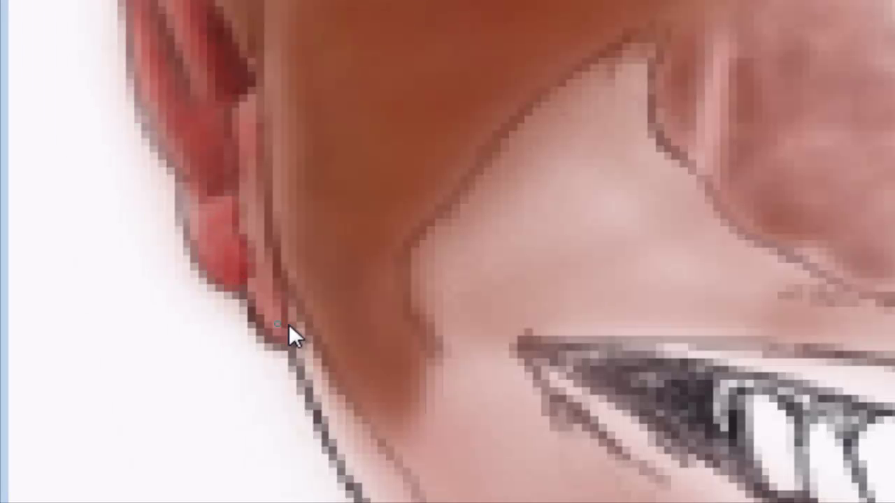
{"action": "scroll", "coordinate": [276, 220], "scroll_direction": "up", "scroll_amount": 2}
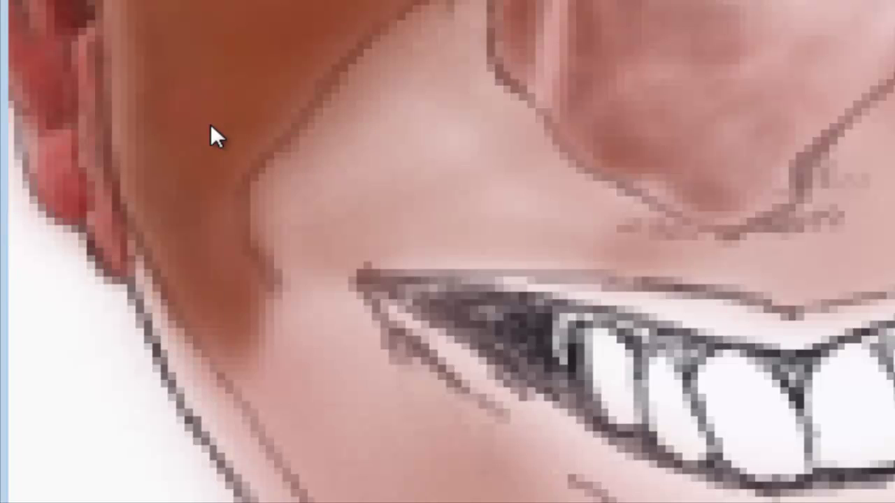
{"action": "scroll", "coordinate": [194, 397], "scroll_direction": "up", "scroll_amount": 3}
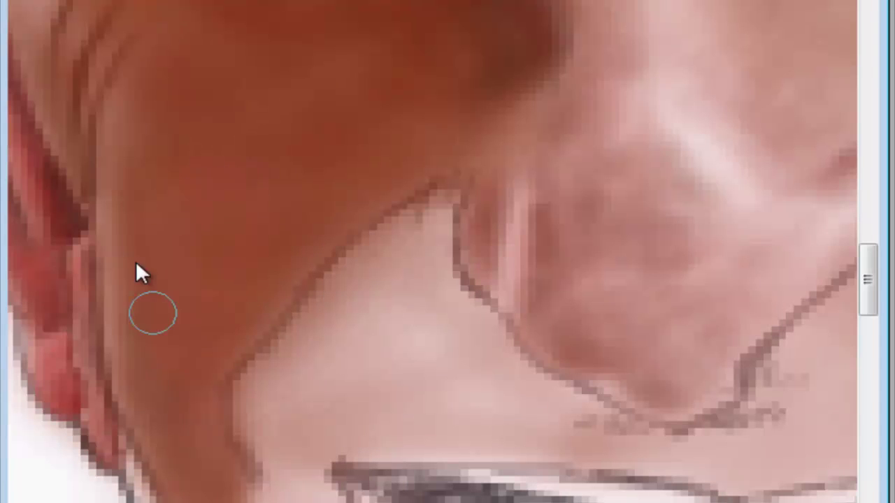
{"action": "left_click_drag", "start_coordinate": [174, 11], "coordinate": [300, 190]}
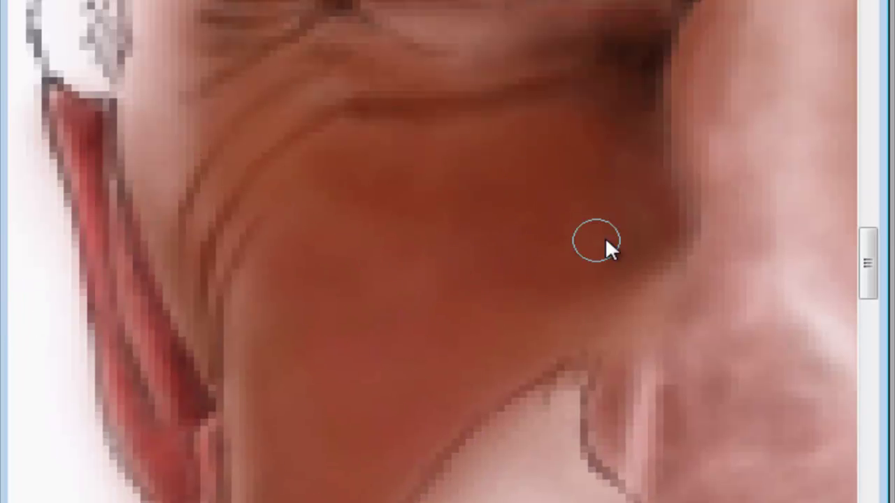
Check the brush size and zoom to inspect the cheek shading up to the eye.
{"action": "scroll", "coordinate": [283, 240], "scroll_direction": "down", "scroll_amount": 3}
{"action": "scroll", "coordinate": [265, 104], "scroll_direction": "up", "scroll_amount": 3}
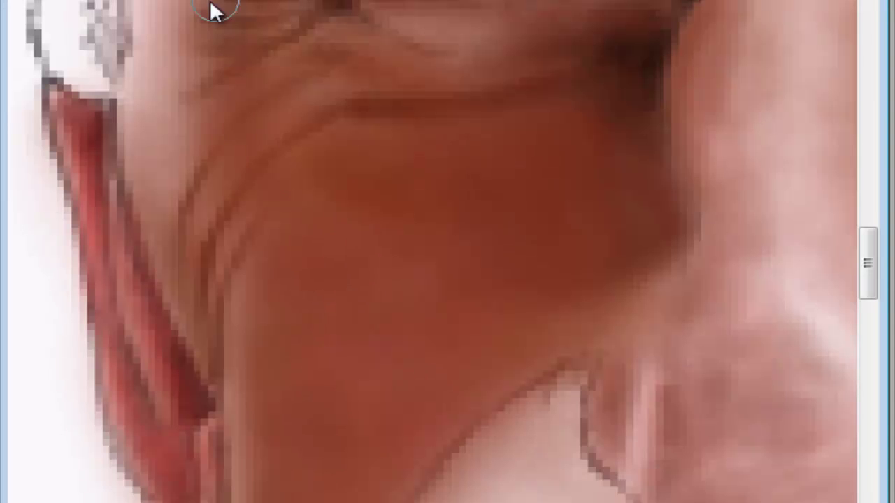
{"action": "scroll", "coordinate": [155, 189], "scroll_direction": "up", "scroll_amount": 3}
{"action": "right_click", "coordinate": [462, 237]}
{"action": "key", "text": "Return"}
{"action": "scroll", "coordinate": [415, 245], "scroll_direction": "down", "scroll_amount": 2}
{"action": "scroll", "coordinate": [499, 233], "scroll_direction": "up", "scroll_amount": 2}
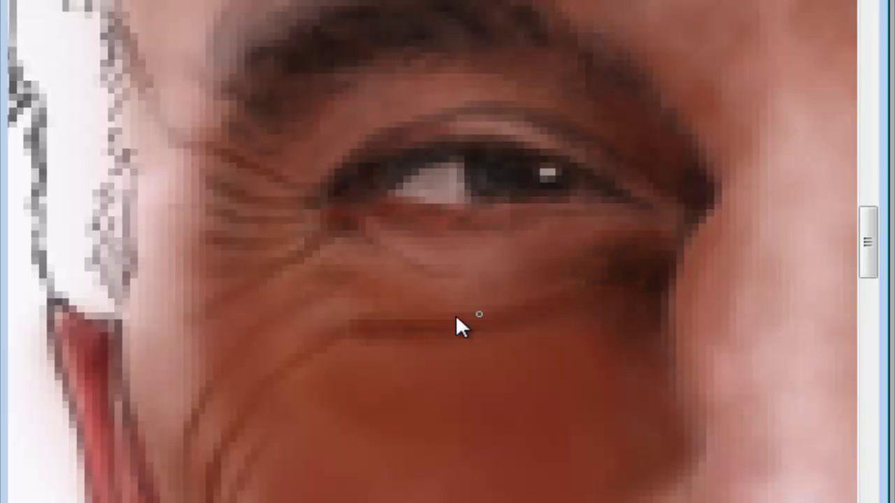
Soften the crow's-feet wrinkles beside the outer eye corner with pale near-white strokes.
{"action": "left_click_drag", "start_coordinate": [480, 379], "coordinate": [377, 187]}
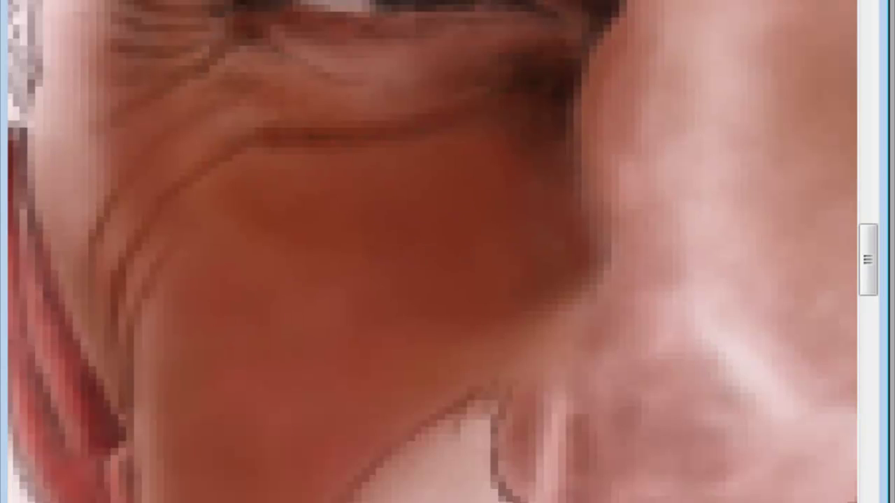
{"action": "left_click_drag", "start_coordinate": [312, 380], "coordinate": [358, 297]}
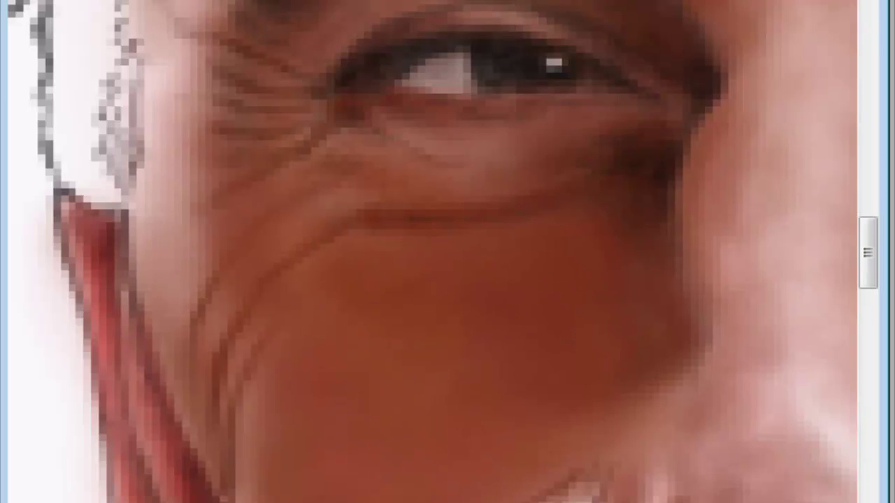
{"action": "right_click", "coordinate": [209, 159]}
{"action": "key", "text": "Escape"}
{"action": "right_click", "coordinate": [279, 249]}
{"action": "key", "text": "Escape"}
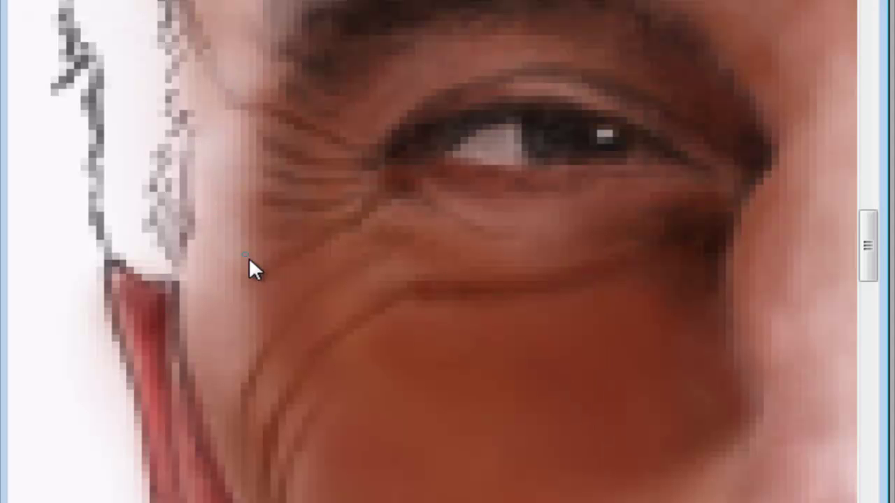
{"action": "mouse_move", "coordinate": [261, 186]}
{"action": "left_mouse_down"}
{"action": "mouse_move", "coordinate": [273, 260]}
{"action": "mouse_move", "coordinate": [225, 330]}
{"action": "left_mouse_up"}
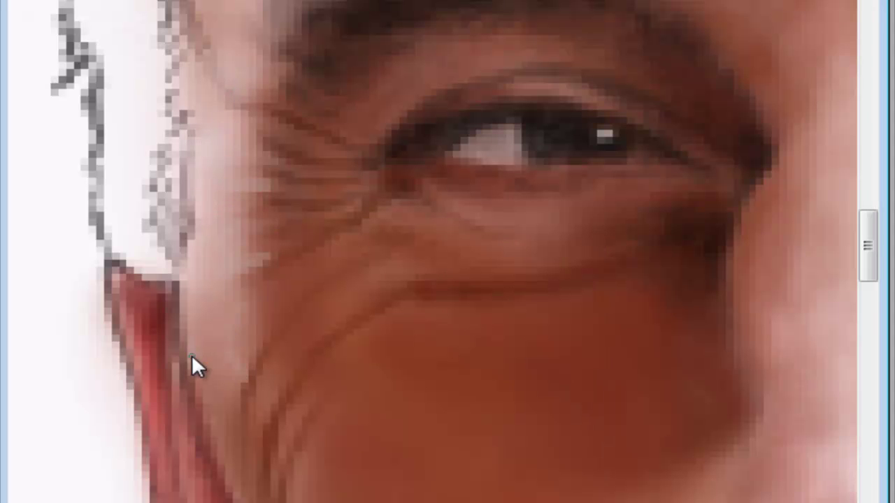
Zoom around the eye area and set a larger brush size.
{"action": "scroll", "coordinate": [308, 457], "scroll_direction": "down", "scroll_amount": 5}
{"action": "scroll", "coordinate": [289, 443], "scroll_direction": "down", "scroll_amount": 2}
{"action": "scroll", "coordinate": [366, 333], "scroll_direction": "up", "scroll_amount": 2}
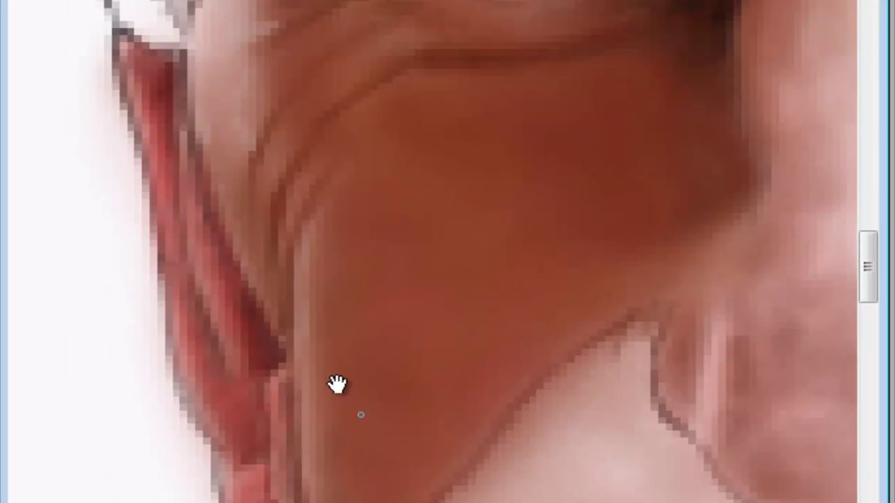
{"action": "scroll", "coordinate": [194, 241], "scroll_direction": "down", "scroll_amount": 1}
{"action": "scroll", "coordinate": [247, 140], "scroll_direction": "up", "scroll_amount": 1}
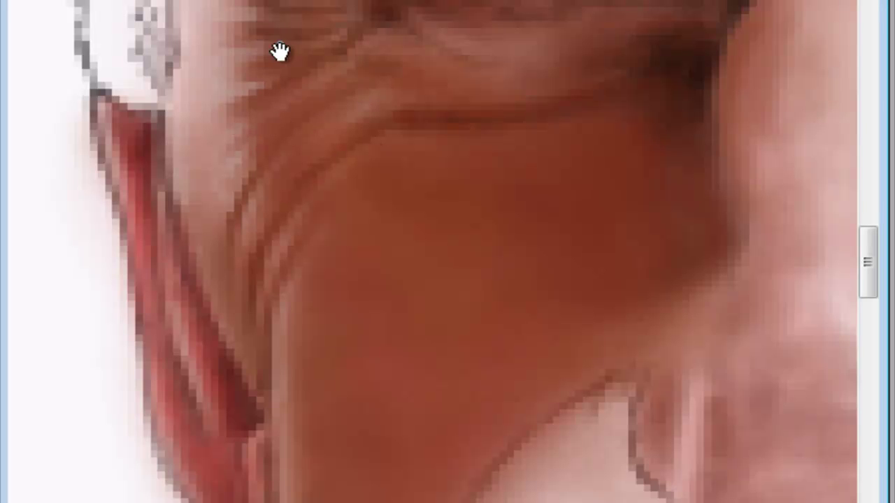
{"action": "scroll", "coordinate": [258, 42], "scroll_direction": "up", "scroll_amount": 3}
{"action": "scroll", "coordinate": [211, 35], "scroll_direction": "up", "scroll_amount": 3}
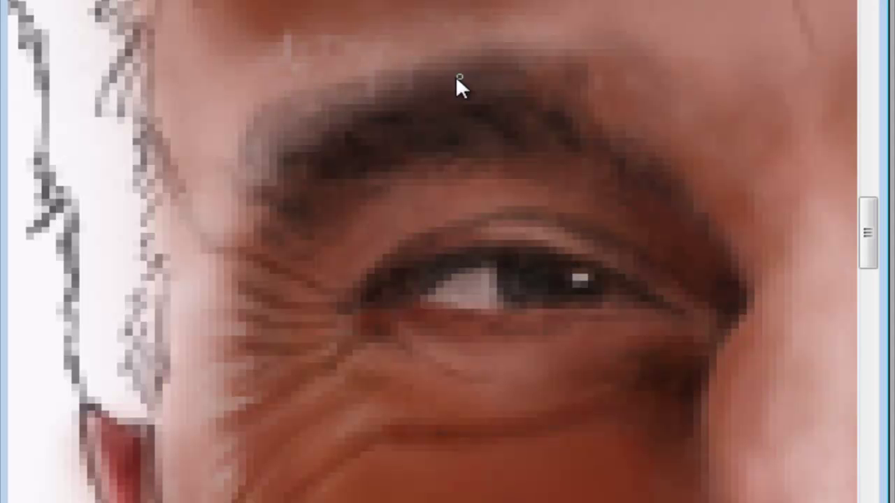
{"action": "right_click", "coordinate": [188, 28]}
{"action": "key", "text": "Return"}
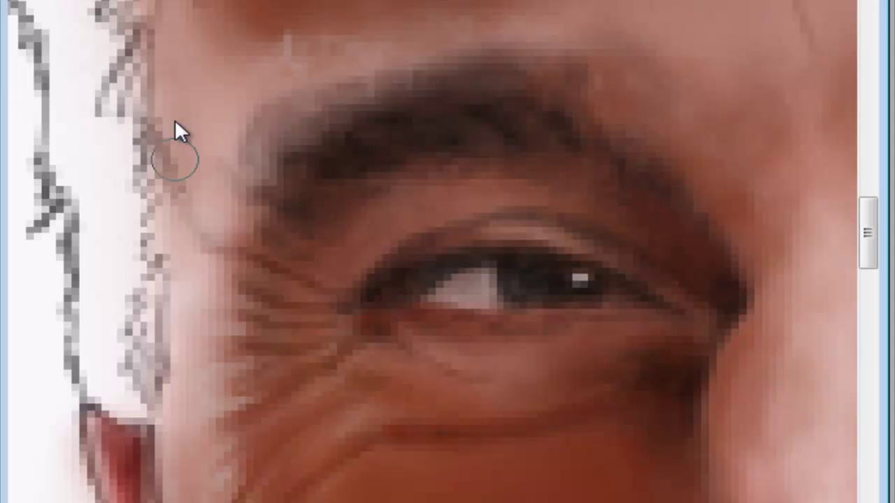
Recheck the brush size and zoom out from the eye area.
{"action": "right_click", "coordinate": [294, 179]}
{"action": "key", "text": "Return"}
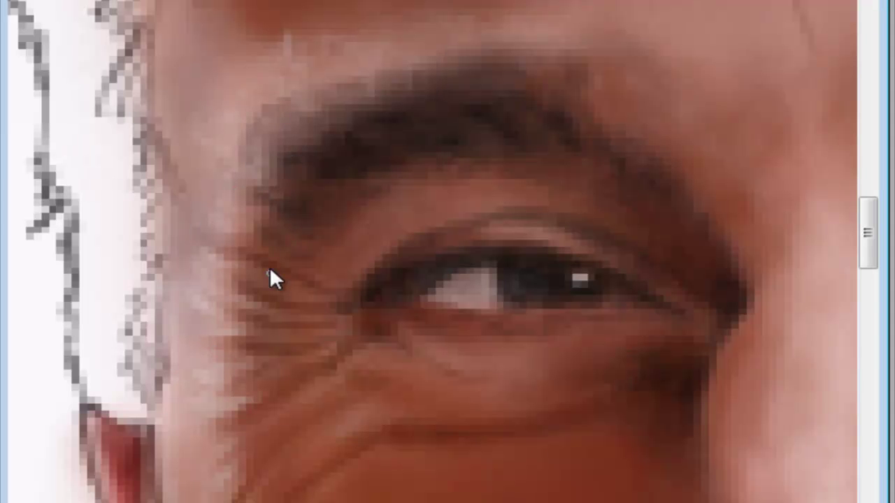
{"action": "scroll", "coordinate": [255, 386], "scroll_direction": "down", "scroll_amount": 3}
{"action": "scroll", "coordinate": [300, 230], "scroll_direction": "down", "scroll_amount": 2}
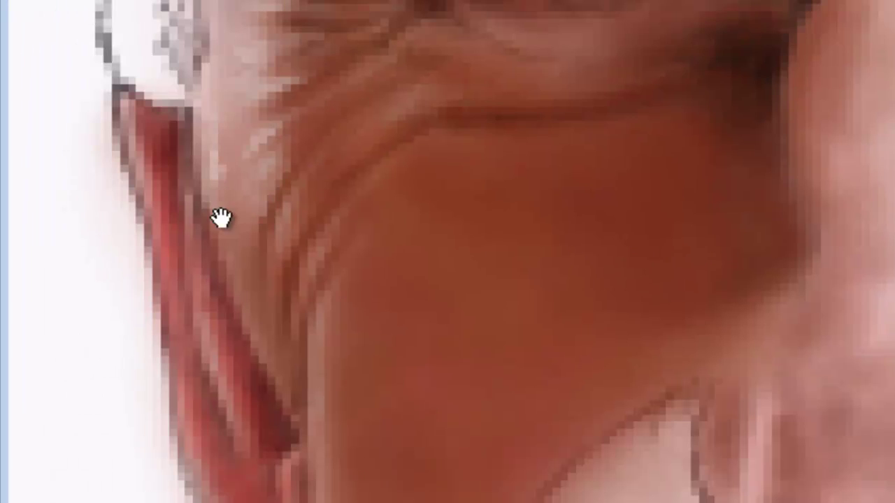
{"action": "scroll", "coordinate": [210, 195], "scroll_direction": "down", "scroll_amount": 3}
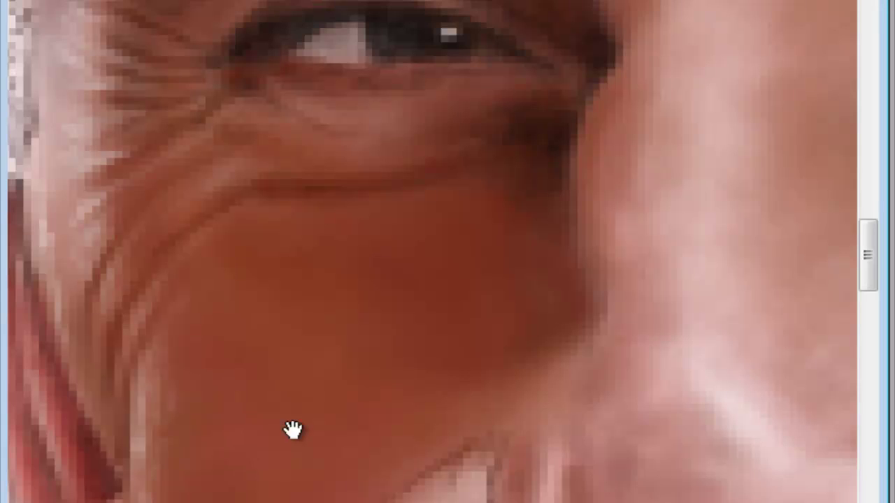
Make the brush much larger, bring the nose into view and accept the new paint colour.
{"action": "right_click", "coordinate": [273, 369]}
{"action": "key", "text": "Escape"}
{"action": "right_click", "coordinate": [299, 379]}
{"action": "left_click_drag", "start_coordinate": [379, 220], "coordinate": [433, 219]}
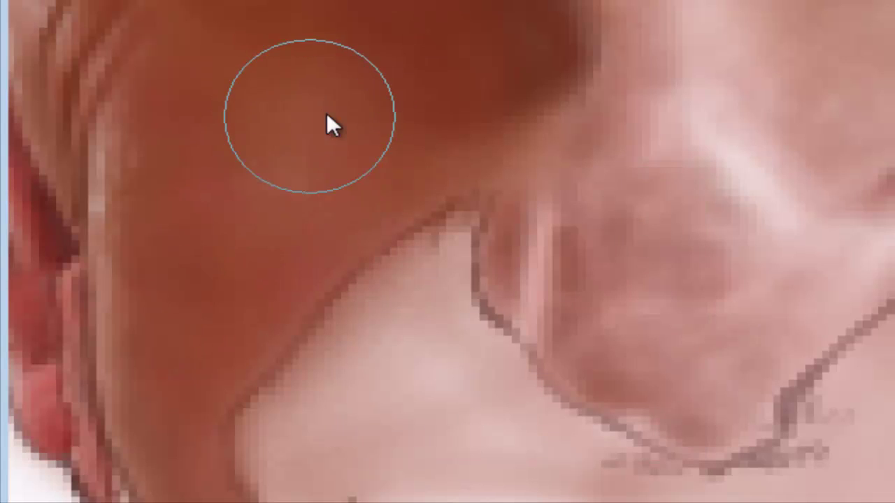
{"action": "mouse_move", "coordinate": [266, 71]}
{"action": "left_mouse_down"}
{"action": "mouse_move", "coordinate": [657, 147]}
{"action": "mouse_move", "coordinate": [444, 109]}
{"action": "left_mouse_up"}
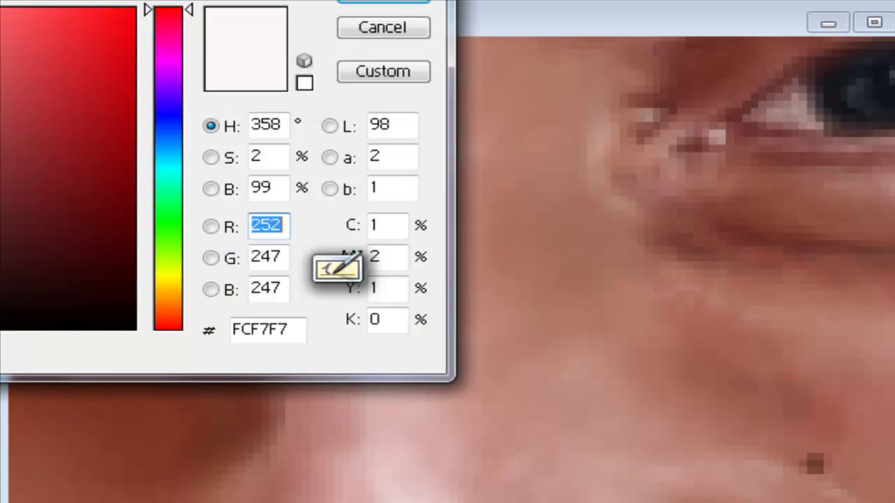
{"action": "key", "text": "Return"}
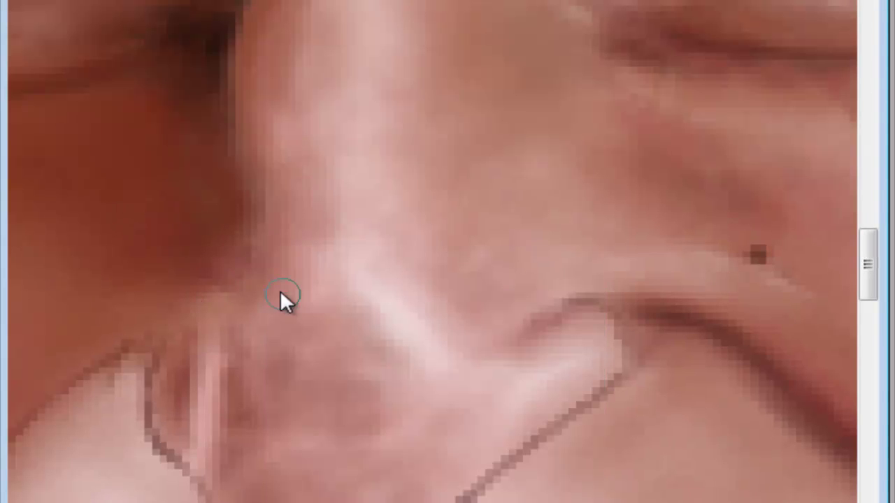
Paint warm skin below the nose, then shrink the brush to 15 px and 12 px.
{"action": "left_click_drag", "start_coordinate": [198, 390], "coordinate": [466, 222]}
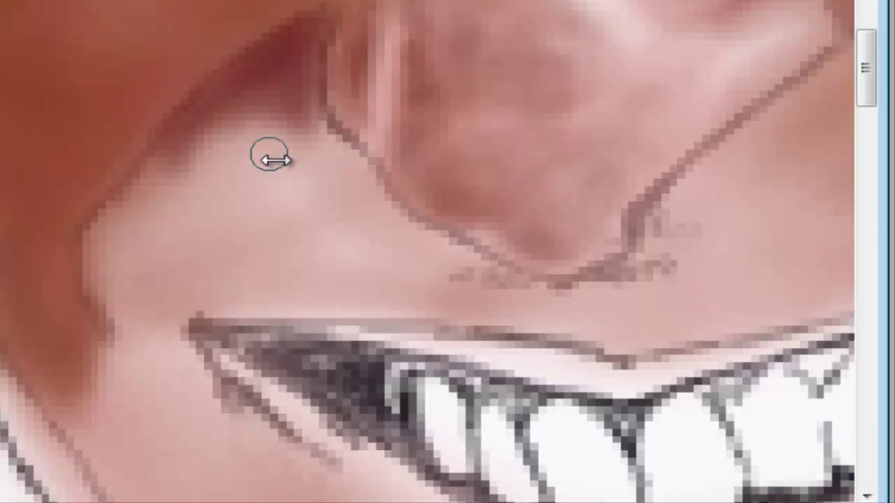
{"action": "right_click", "coordinate": [273, 156]}
{"action": "left_click_drag", "start_coordinate": [323, 140], "coordinate": [303, 141]}
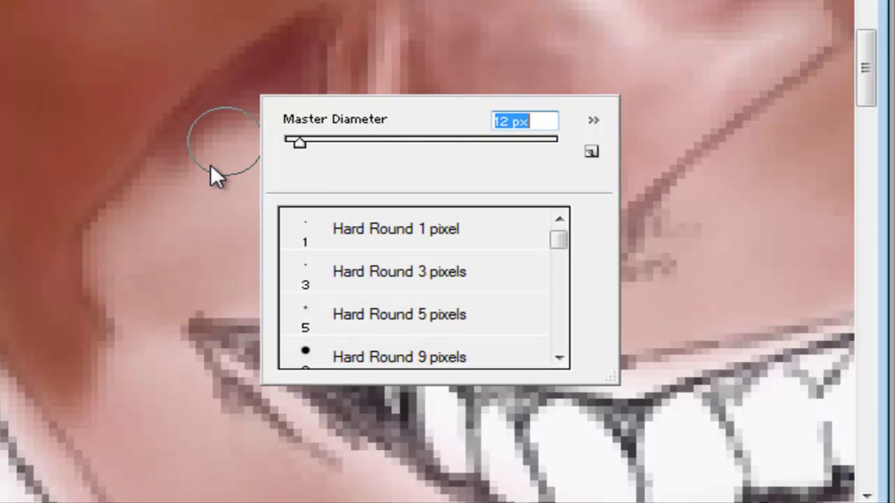
{"action": "key", "text": "Return"}
{"action": "right_click", "coordinate": [320, 209]}
{"action": "left_click_drag", "start_coordinate": [356, 246], "coordinate": [347, 240]}
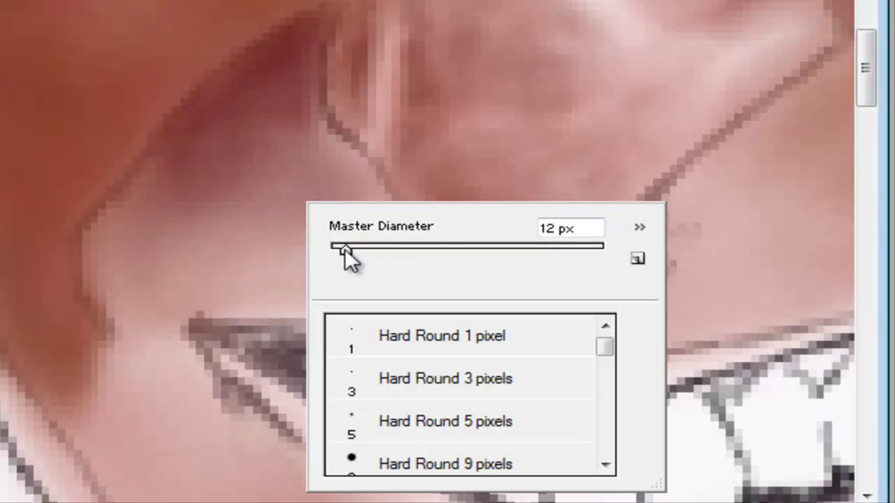
{"action": "key", "text": "Return"}
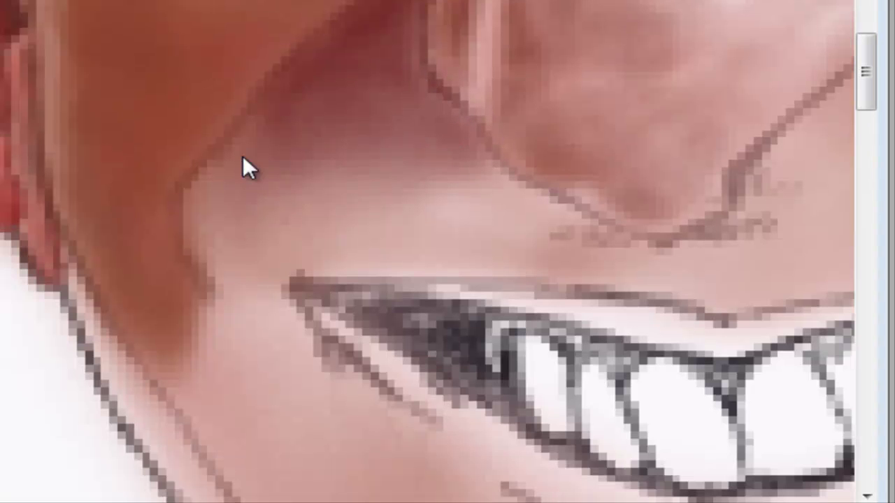
Set the brush diameter to 2 px.
{"action": "right_click", "coordinate": [303, 157]}
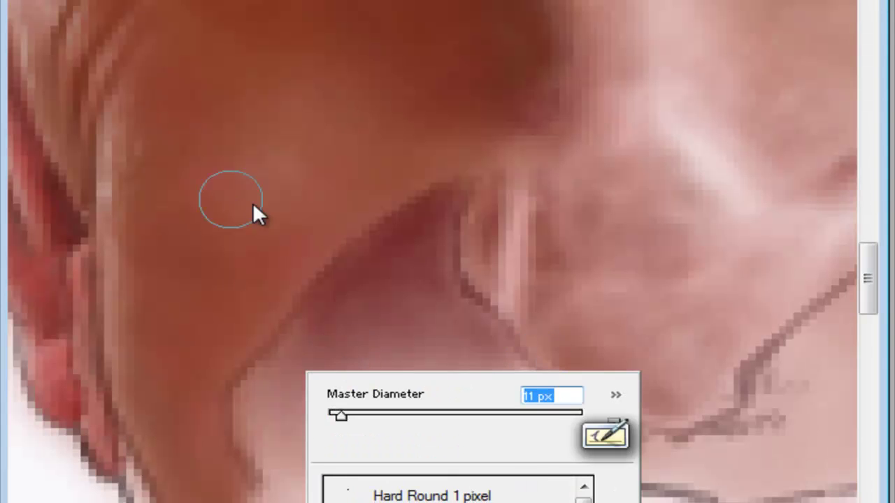
{"action": "key", "text": "Return"}
{"action": "right_click", "coordinate": [390, 246]}
{"action": "type", "text": "2"}
{"action": "key", "text": "Return"}
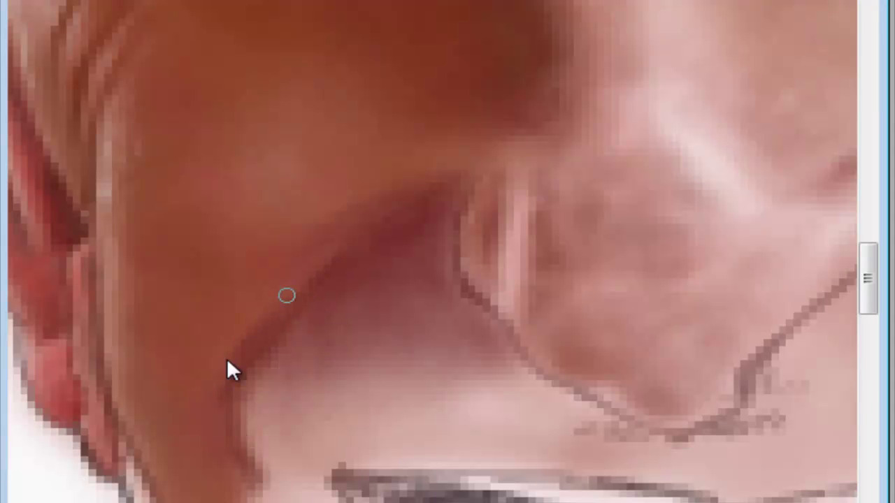
Bring the teeth into view and zoom in and out to inspect the grin.
{"action": "left_click_drag", "start_coordinate": [308, 390], "coordinate": [226, 256]}
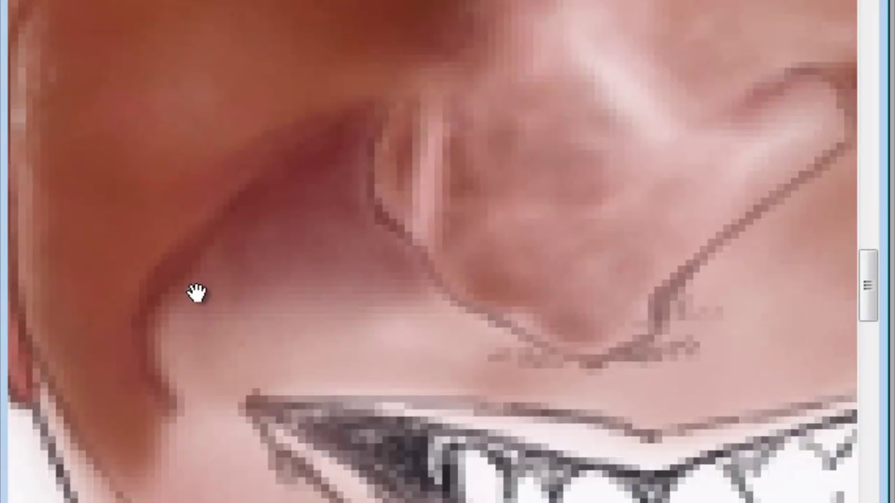
{"action": "right_click", "coordinate": [289, 273]}
{"action": "key", "text": "Return"}
{"action": "scroll", "coordinate": [216, 231], "scroll_direction": "down", "scroll_amount": 3}
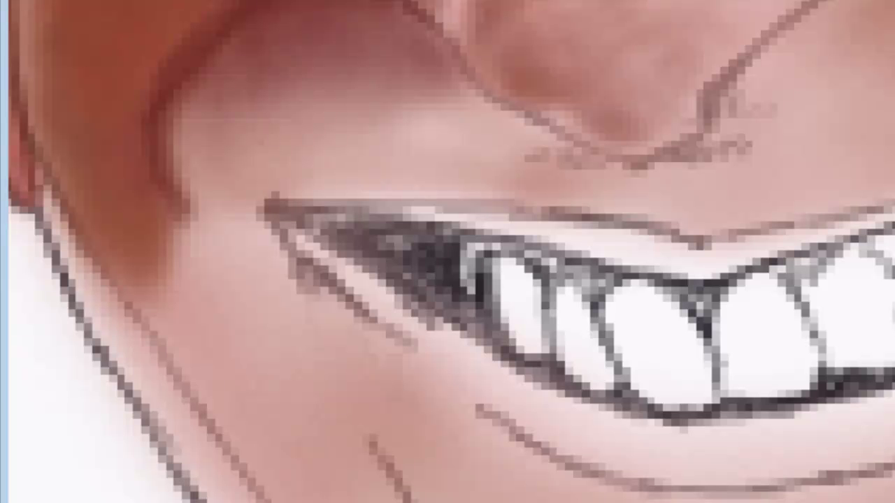
{"action": "scroll", "coordinate": [485, 90], "scroll_direction": "up", "scroll_amount": 3}
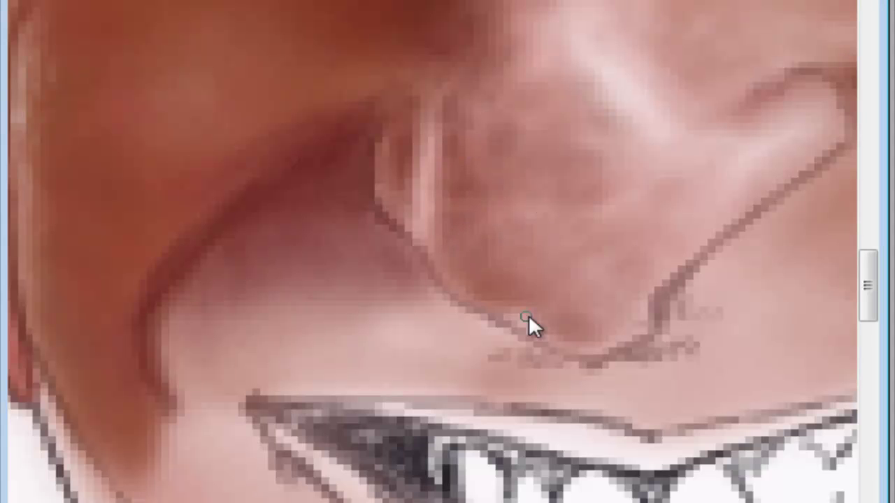
{"action": "scroll", "coordinate": [489, 202], "scroll_direction": "down", "scroll_amount": 2}
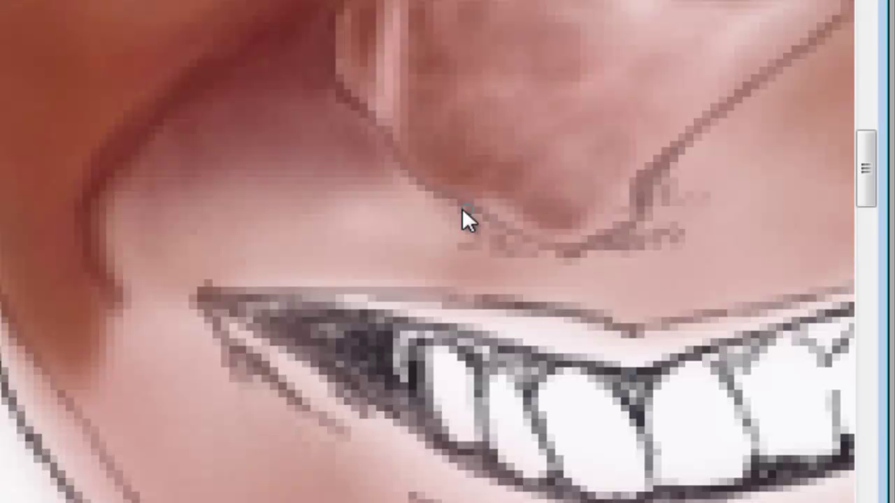
{"action": "scroll", "coordinate": [483, 311], "scroll_direction": "up", "scroll_amount": 2}
Blend and deepen the shadow beneath the nose.
{"action": "right_click", "coordinate": [510, 349]}
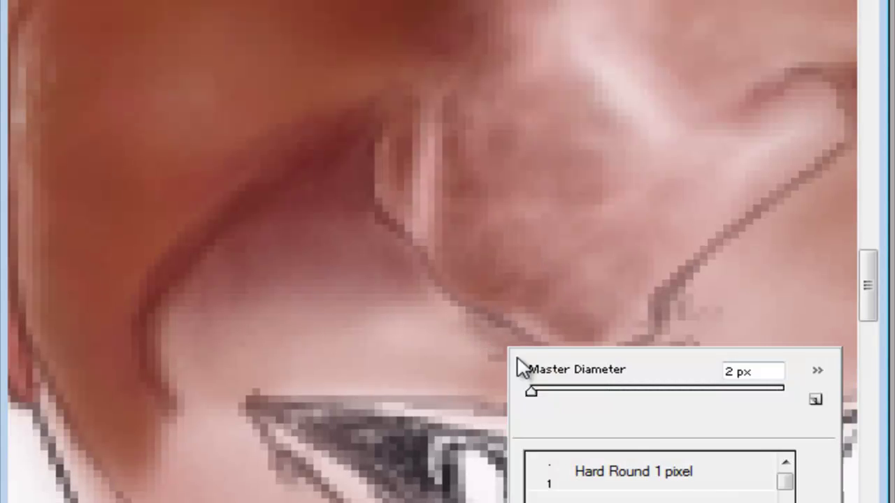
{"action": "key", "text": "Escape"}
{"action": "mouse_move", "coordinate": [435, 312]}
{"action": "left_mouse_down"}
{"action": "mouse_move", "coordinate": [350, 321]}
{"action": "mouse_move", "coordinate": [214, 287]}
{"action": "mouse_move", "coordinate": [440, 378]}
{"action": "mouse_move", "coordinate": [216, 316]}
{"action": "mouse_move", "coordinate": [352, 286]}
{"action": "mouse_move", "coordinate": [628, 391]}
{"action": "left_mouse_up"}
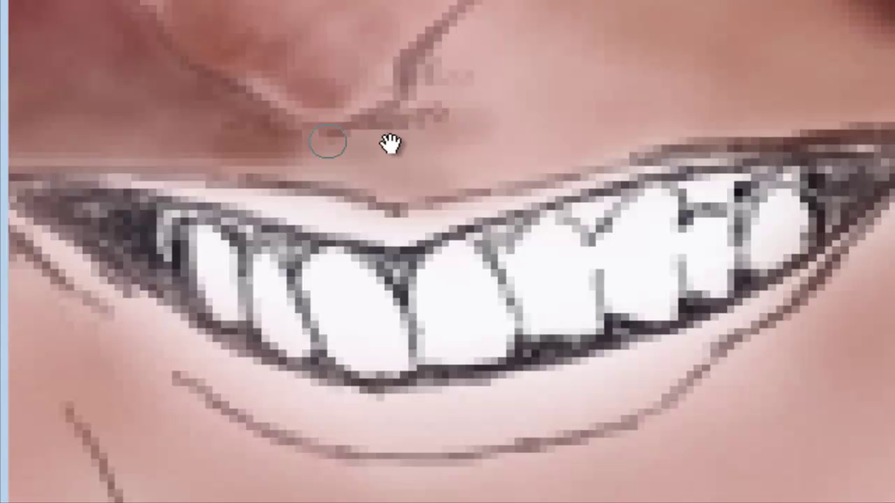
{"action": "right_click", "coordinate": [426, 101]}
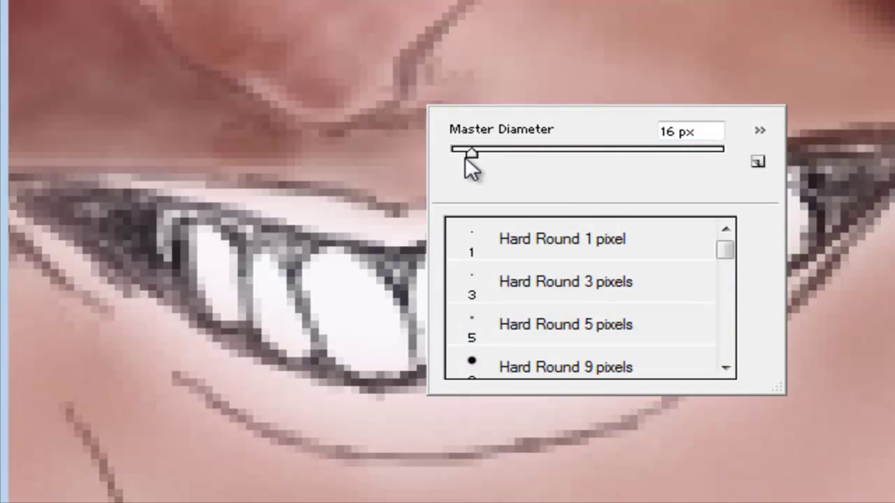
{"action": "key", "text": "Return"}
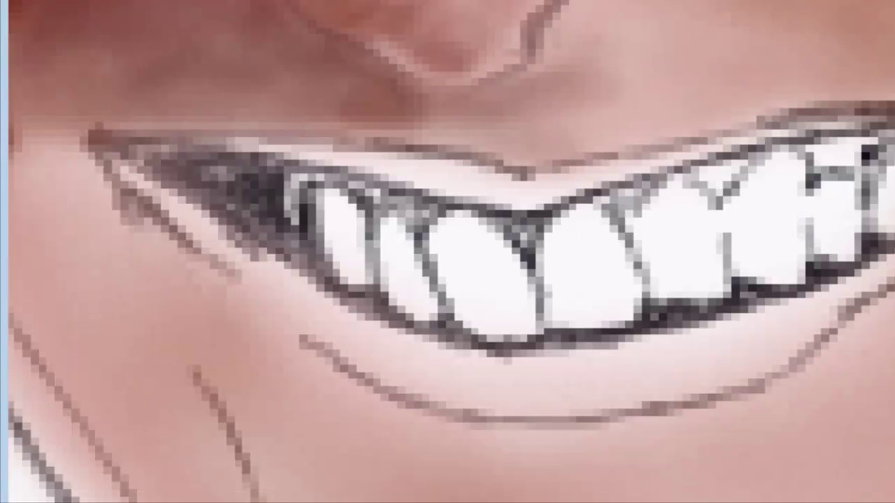
{"action": "right_click", "coordinate": [385, 346]}
{"action": "key", "text": "Return"}
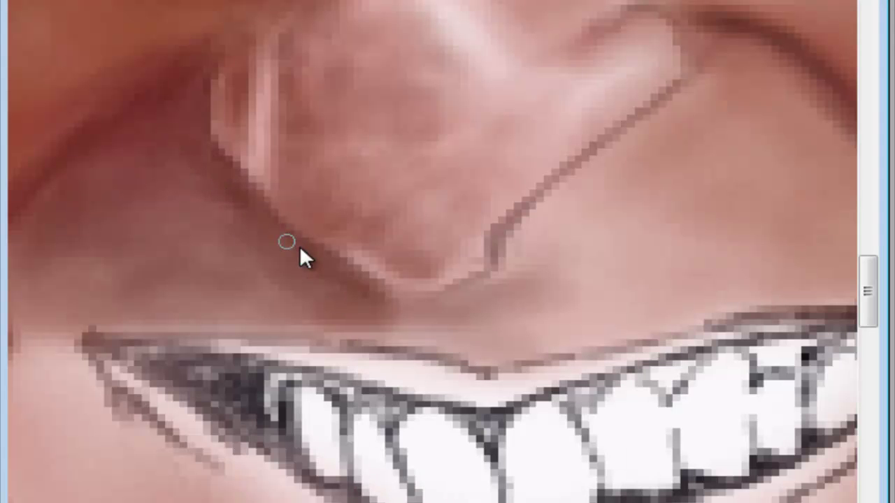
{"action": "left_click_drag", "start_coordinate": [299, 255], "coordinate": [455, 296]}
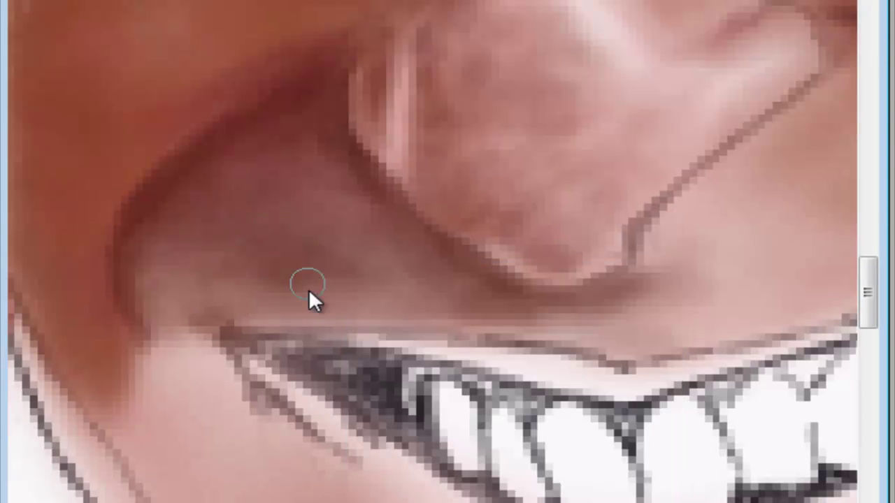
{"action": "left_click_drag", "start_coordinate": [388, 219], "coordinate": [315, 171]}
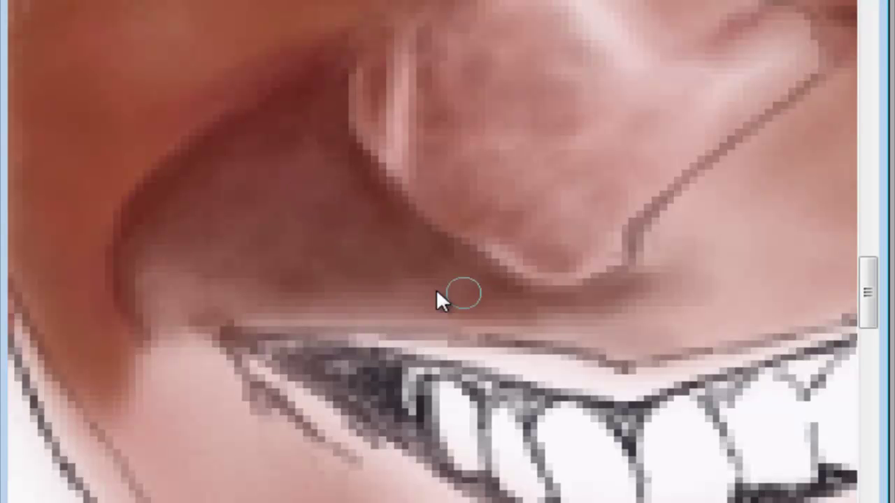
{"action": "left_click_drag", "start_coordinate": [408, 283], "coordinate": [281, 257]}
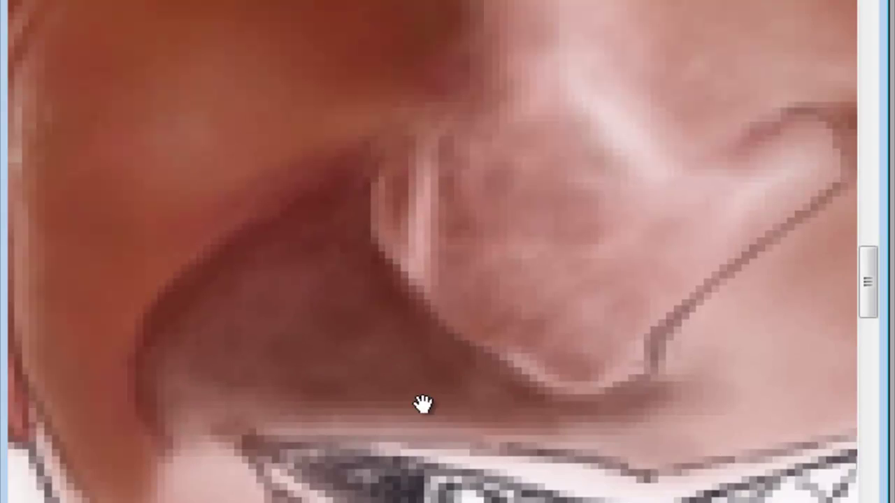
Darken the shading along the cheek, the nose edge and under the nose tip.
{"action": "right_click", "coordinate": [265, 326]}
{"action": "key", "text": "Escape"}
{"action": "mouse_move", "coordinate": [234, 314]}
{"action": "left_mouse_down"}
{"action": "mouse_move", "coordinate": [193, 440]}
{"action": "mouse_move", "coordinate": [322, 252]}
{"action": "mouse_move", "coordinate": [384, 260]}
{"action": "left_mouse_up"}
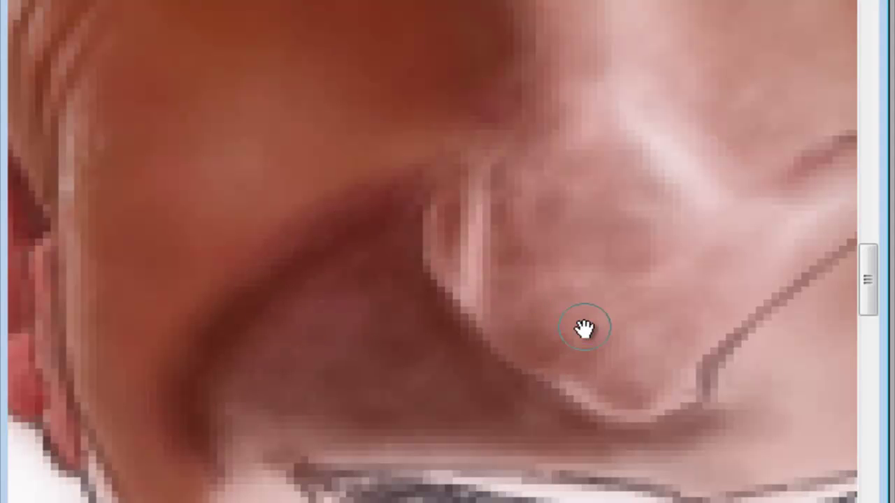
{"action": "right_click", "coordinate": [515, 270]}
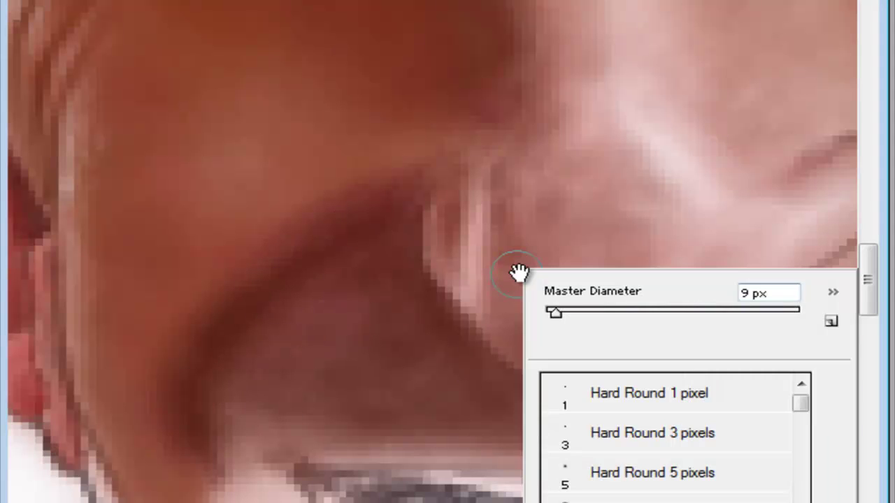
{"action": "left_click", "coordinate": [461, 231]}
{"action": "left_click_drag", "start_coordinate": [452, 234], "coordinate": [446, 305]}
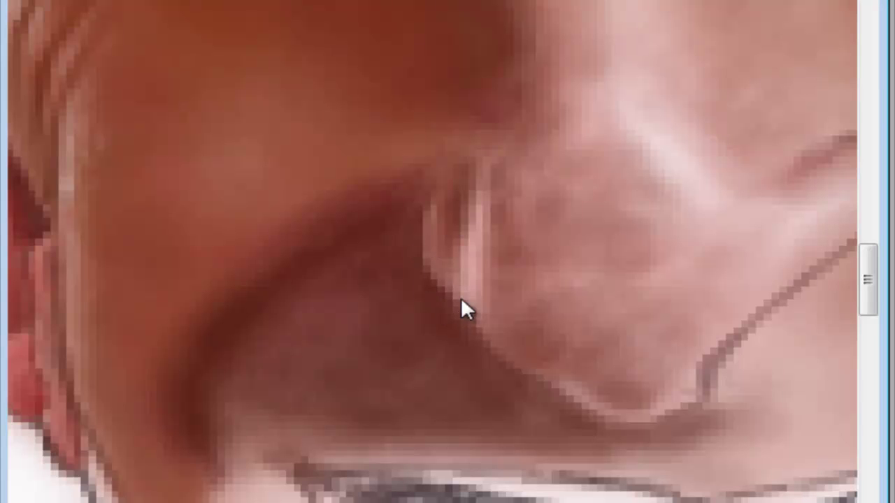
{"action": "left_click_drag", "start_coordinate": [636, 384], "coordinate": [390, 240]}
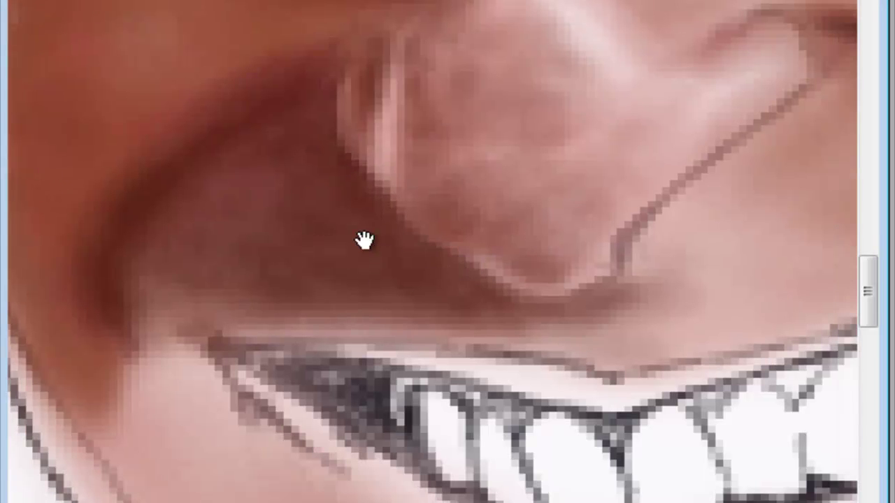
{"action": "mouse_move", "coordinate": [543, 310]}
{"action": "left_mouse_down"}
{"action": "mouse_move", "coordinate": [636, 280]}
{"action": "mouse_move", "coordinate": [496, 276]}
{"action": "left_mouse_up"}
Lighten and soften the nostril's diagonal edge line, redoing it after an undo.
{"action": "right_click", "coordinate": [535, 260]}
{"action": "key", "text": "Return"}
{"action": "left_click_drag", "start_coordinate": [472, 201], "coordinate": [615, 91]}
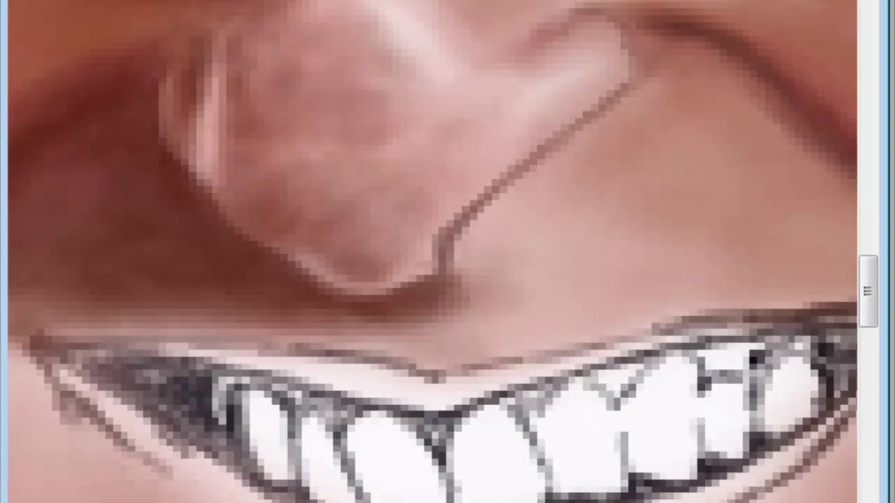
{"action": "left_click_drag", "start_coordinate": [767, 199], "coordinate": [720, 199]}
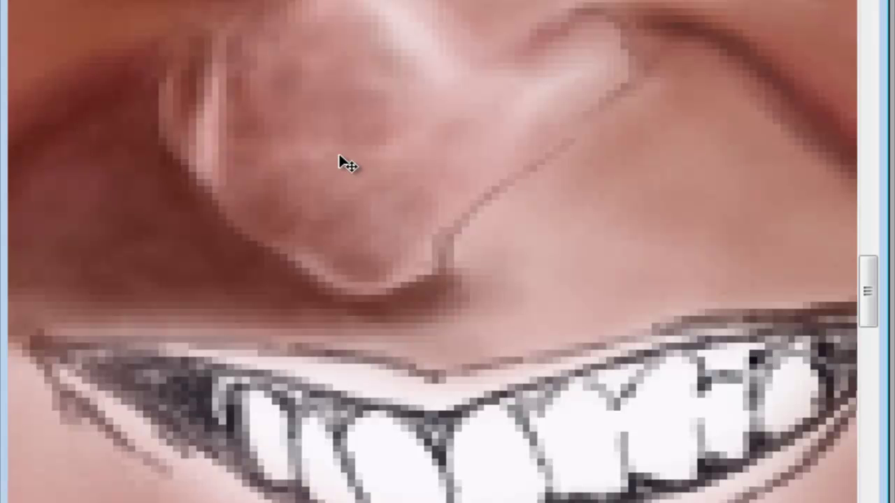
{"action": "key", "text": "ctrl+z"}
{"action": "left_click_drag", "start_coordinate": [492, 193], "coordinate": [455, 240]}
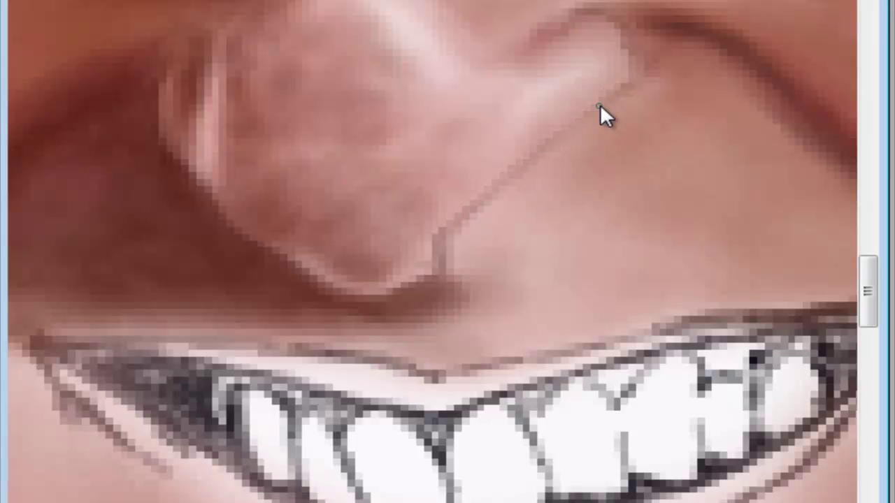
{"action": "left_click_drag", "start_coordinate": [599, 105], "coordinate": [525, 160]}
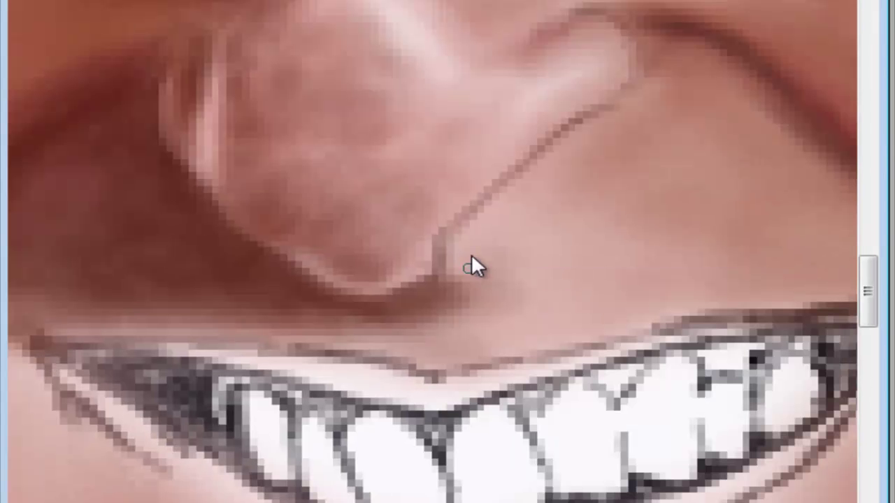
Darken below the nose corner, set a 7 px brush and recentre the nose and teeth.
{"action": "mouse_move", "coordinate": [474, 263]}
{"action": "left_mouse_down"}
{"action": "mouse_move", "coordinate": [454, 260]}
{"action": "mouse_move", "coordinate": [476, 323]}
{"action": "mouse_move", "coordinate": [517, 293]}
{"action": "mouse_move", "coordinate": [520, 333]}
{"action": "mouse_move", "coordinate": [505, 236]}
{"action": "mouse_move", "coordinate": [592, 242]}
{"action": "mouse_move", "coordinate": [577, 281]}
{"action": "mouse_move", "coordinate": [629, 299]}
{"action": "left_mouse_up"}
{"action": "right_click", "coordinate": [580, 279]}
{"action": "key", "text": "Return"}
{"action": "left_click_drag", "start_coordinate": [650, 237], "coordinate": [468, 228]}
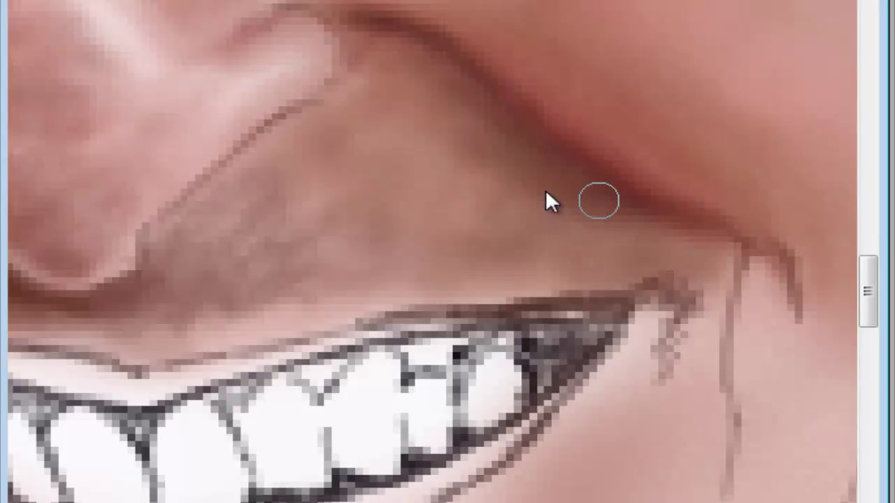
{"action": "left_click_drag", "start_coordinate": [545, 191], "coordinate": [559, 410]}
{"action": "right_click", "coordinate": [274, 330]}
{"action": "key", "text": "Return"}
{"action": "left_click_drag", "start_coordinate": [168, 326], "coordinate": [137, 198]}
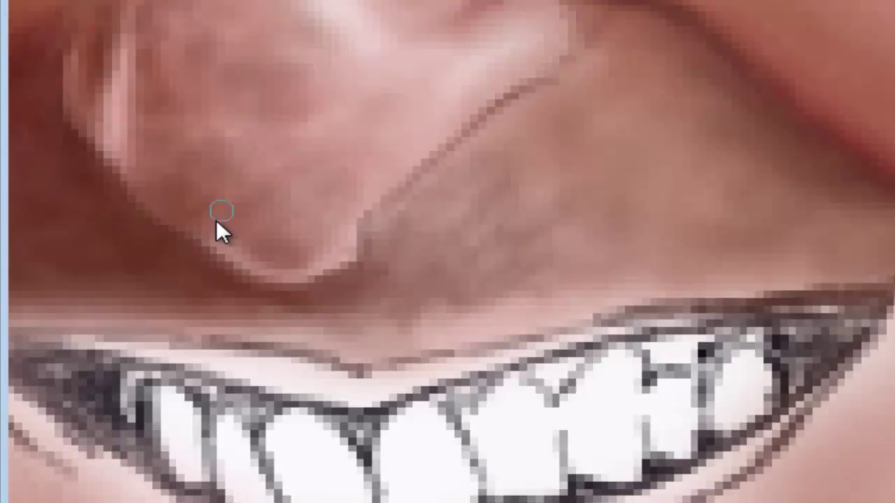
{"action": "scroll", "coordinate": [97, 322], "scroll_direction": "up", "scroll_amount": 3}
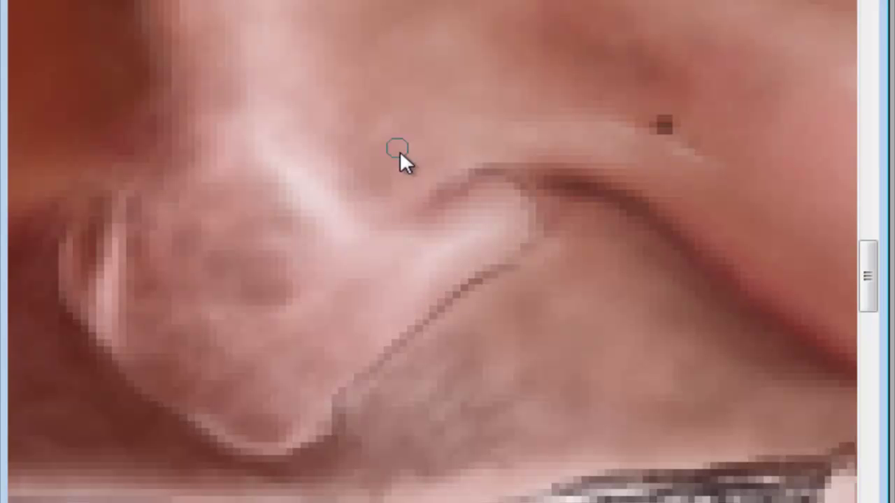
Paint darker reddish-brown shading beside the nose and along the lower face.
{"action": "left_click_drag", "start_coordinate": [318, 111], "coordinate": [459, 164]}
{"action": "scroll", "coordinate": [426, 28], "scroll_direction": "up", "scroll_amount": 2}
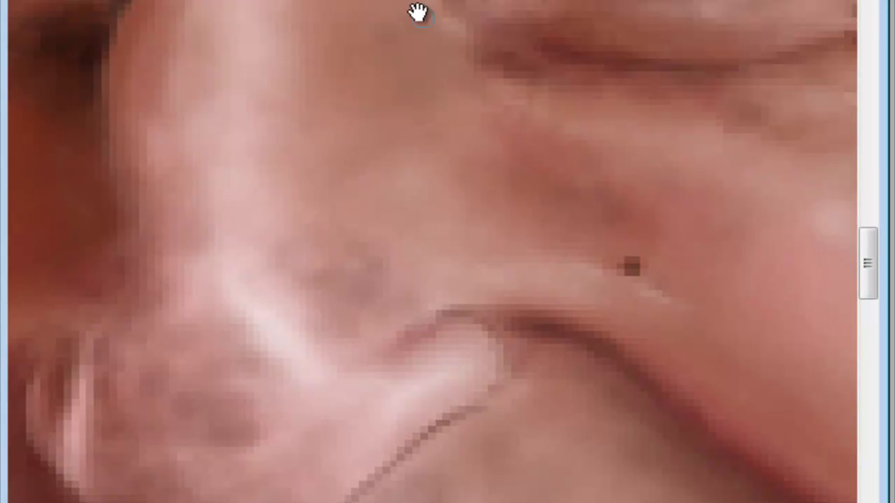
{"action": "scroll", "coordinate": [350, 70], "scroll_direction": "left", "scroll_amount": 2}
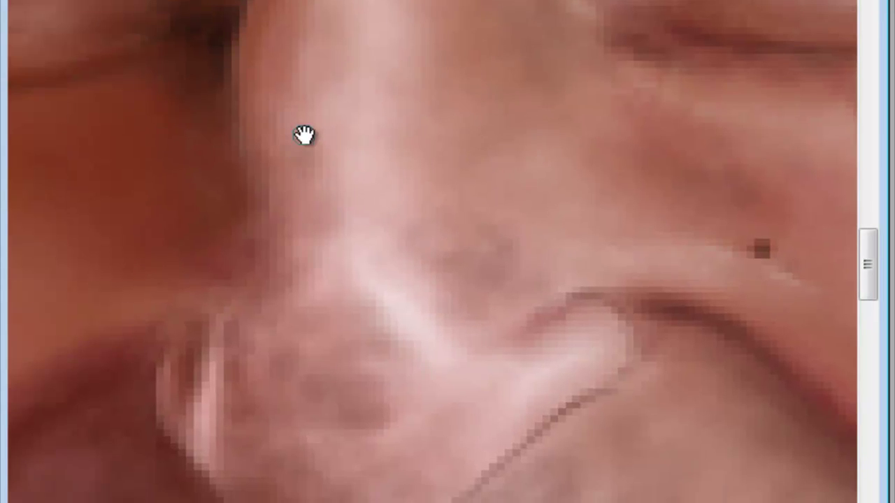
{"action": "scroll", "coordinate": [342, 70], "scroll_direction": "up", "scroll_amount": 1}
{"action": "scroll", "coordinate": [342, 70], "scroll_direction": "left", "scroll_amount": 1}
{"action": "scroll", "coordinate": [447, 259], "scroll_direction": "down", "scroll_amount": 2}
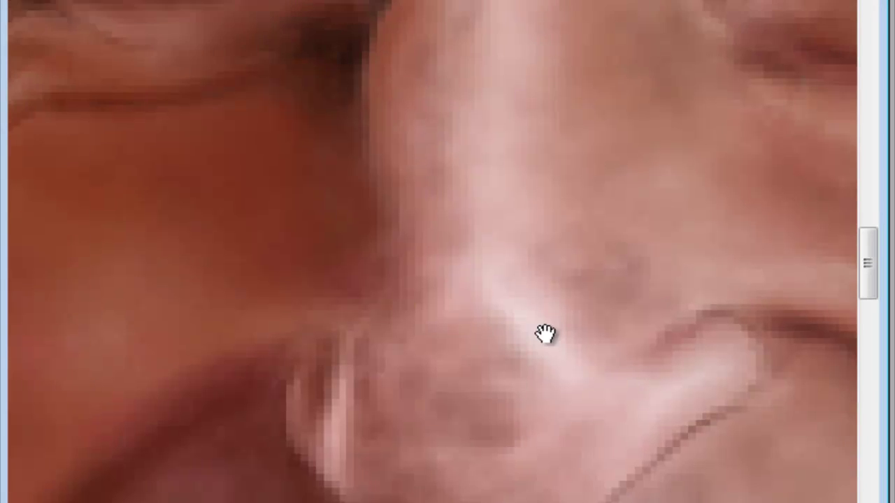
{"action": "scroll", "coordinate": [482, 384], "scroll_direction": "down", "scroll_amount": 2}
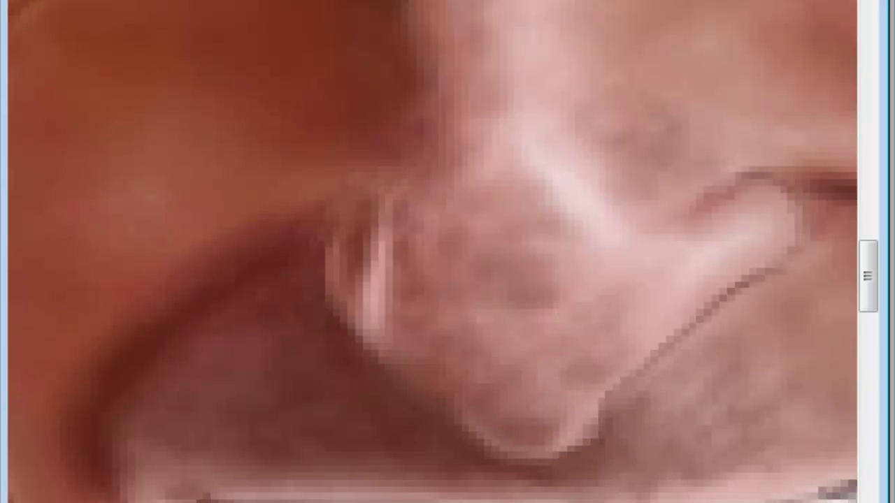
{"action": "mouse_move", "coordinate": [432, 433]}
{"action": "left_mouse_down"}
{"action": "mouse_move", "coordinate": [322, 405]}
{"action": "mouse_move", "coordinate": [539, 473]}
{"action": "mouse_move", "coordinate": [642, 448]}
{"action": "mouse_move", "coordinate": [418, 403]}
{"action": "left_mouse_up"}
Bring the cheek above the nostril into view and set the brush to 1 px.
{"action": "scroll", "coordinate": [419, 404], "scroll_direction": "down", "scroll_amount": 1}
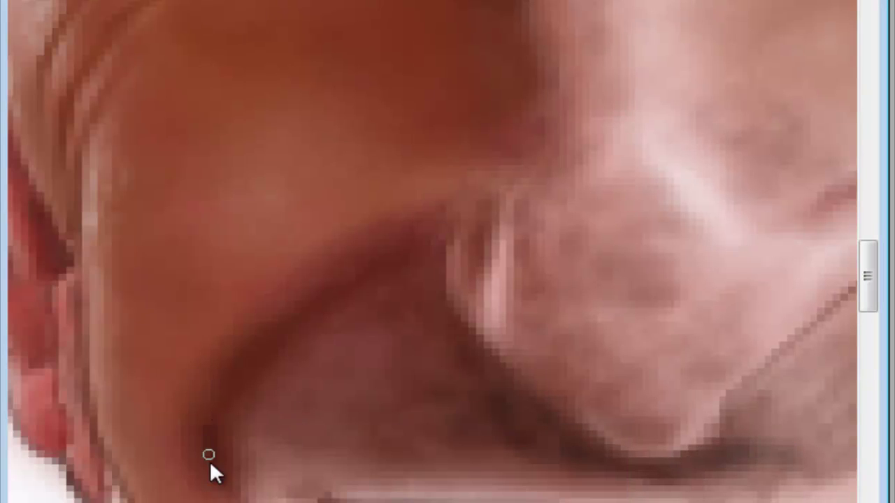
{"action": "scroll", "coordinate": [254, 355], "scroll_direction": "up", "scroll_amount": 1}
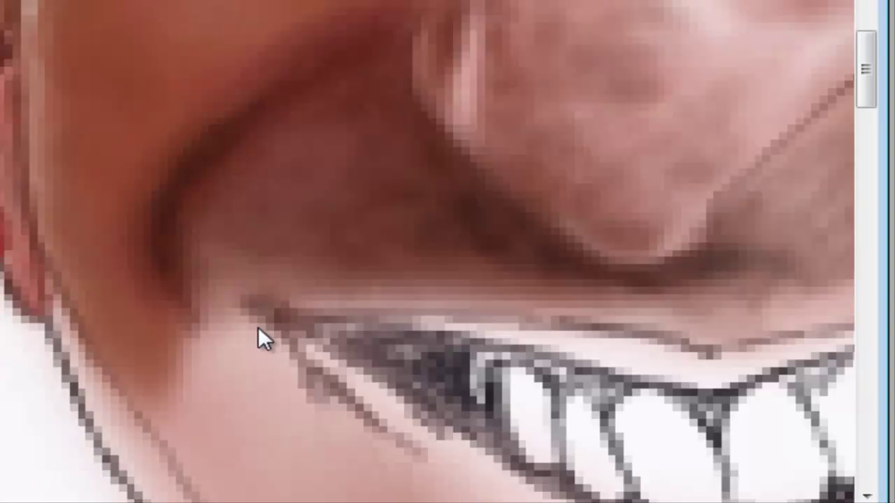
{"action": "scroll", "coordinate": [256, 314], "scroll_direction": "down", "scroll_amount": 1}
{"action": "scroll", "coordinate": [316, 338], "scroll_direction": "up", "scroll_amount": 2}
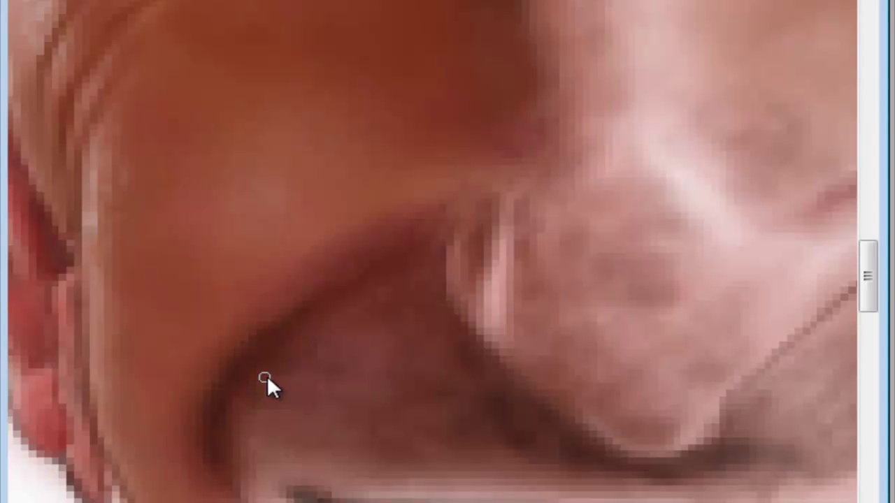
{"action": "scroll", "coordinate": [419, 294], "scroll_direction": "down", "scroll_amount": 1}
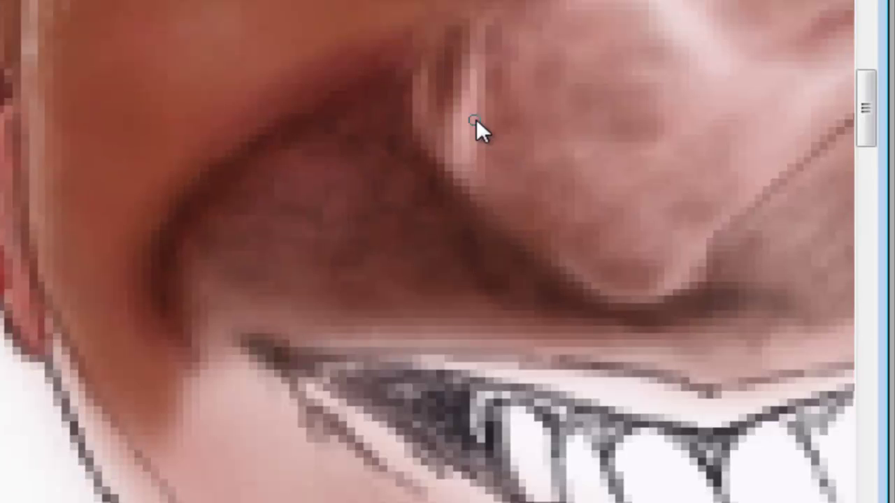
{"action": "left_click_drag", "start_coordinate": [423, 10], "coordinate": [515, 164]}
{"action": "right_click", "coordinate": [515, 163]}
{"action": "key", "text": "Return"}
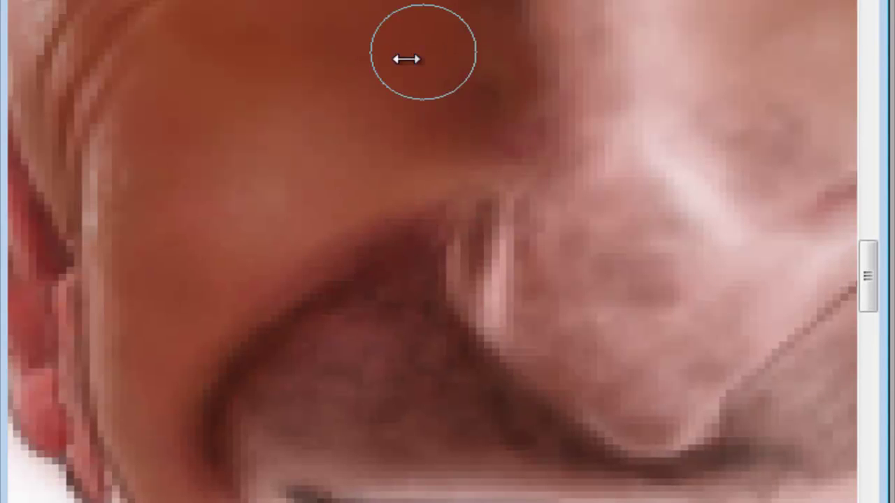
{"action": "scroll", "coordinate": [496, 376], "scroll_direction": "right", "scroll_amount": 3}
Pick a dark reddish-brown paint colour and set a small brush diameter.
{"action": "left_click", "coordinate": [293, 72]}
{"action": "key", "text": "Return"}
{"action": "right_click", "coordinate": [421, 371]}
{"action": "key", "text": "Escape"}
{"action": "right_click", "coordinate": [489, 397]}
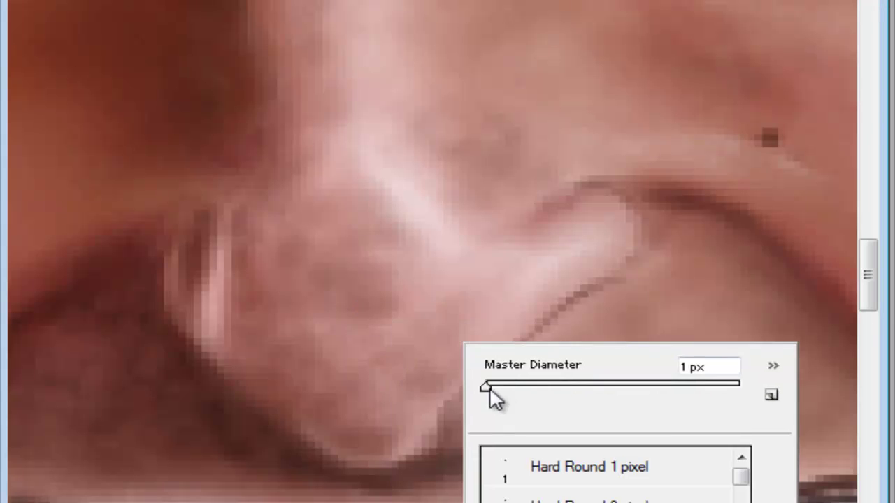
{"action": "key", "text": "Escape"}
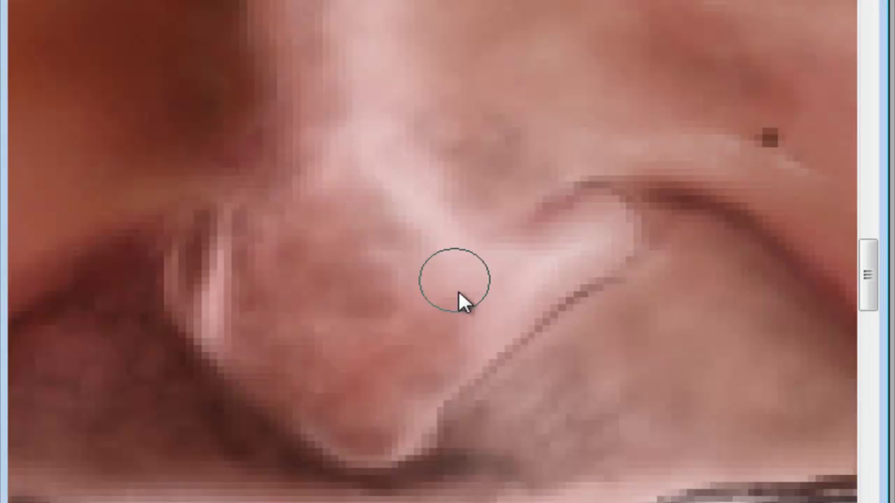
Zoom and pan around the nostril crease, fine-tuning the small brush size.
{"action": "scroll", "coordinate": [465, 301], "scroll_direction": "up", "scroll_amount": 3}
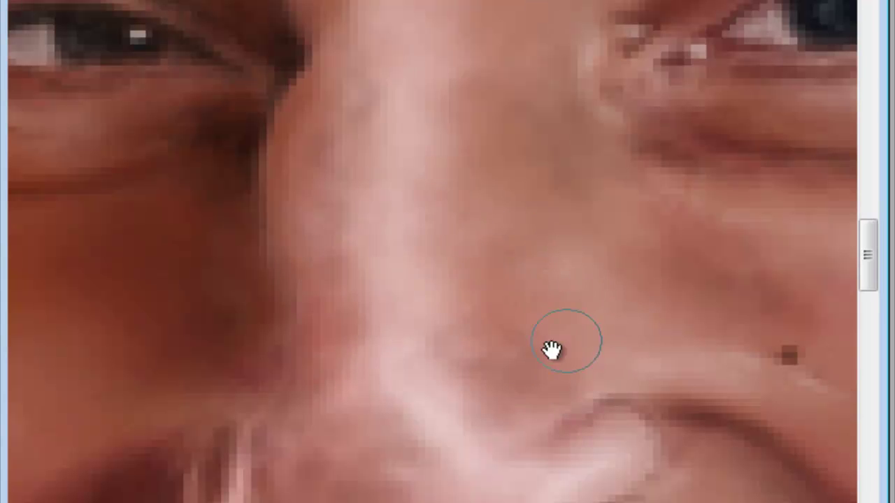
{"action": "scroll", "coordinate": [531, 308], "scroll_direction": "down", "scroll_amount": 3}
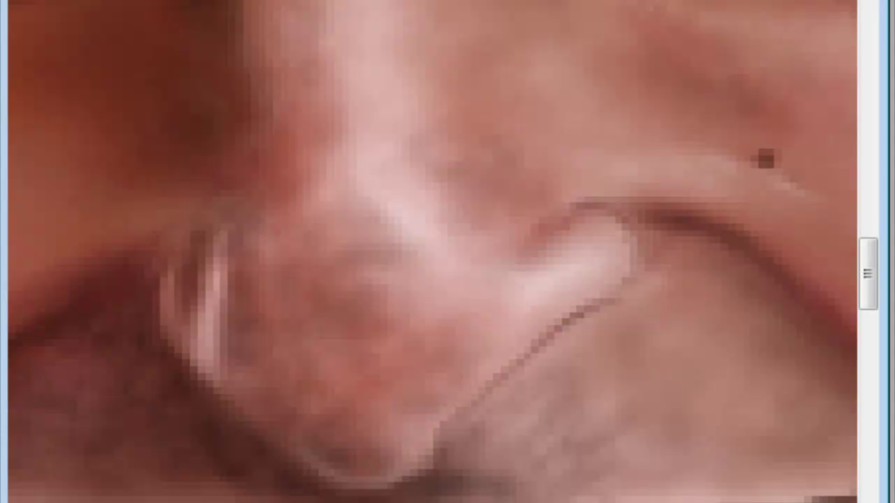
{"action": "right_click", "coordinate": [587, 405]}
{"action": "key", "text": "Escape"}
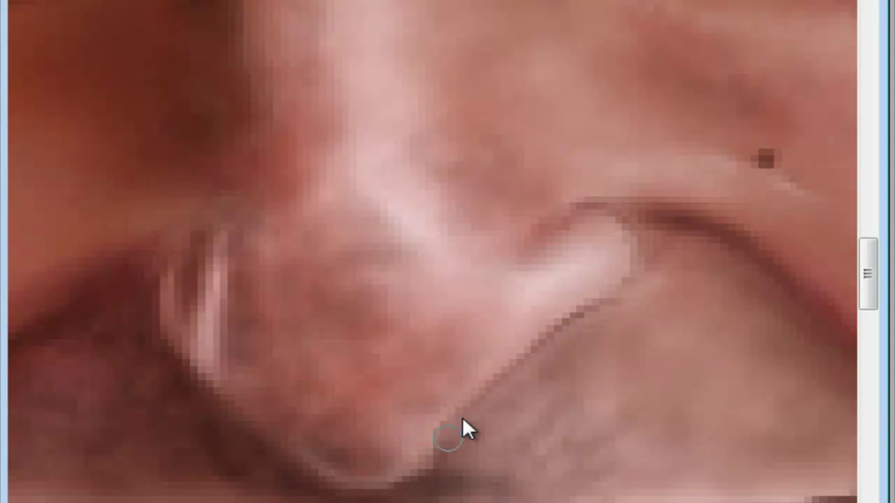
{"action": "scroll", "coordinate": [535, 239], "scroll_direction": "right", "scroll_amount": 3}
{"action": "scroll", "coordinate": [535, 239], "scroll_direction": "down", "scroll_amount": 1}
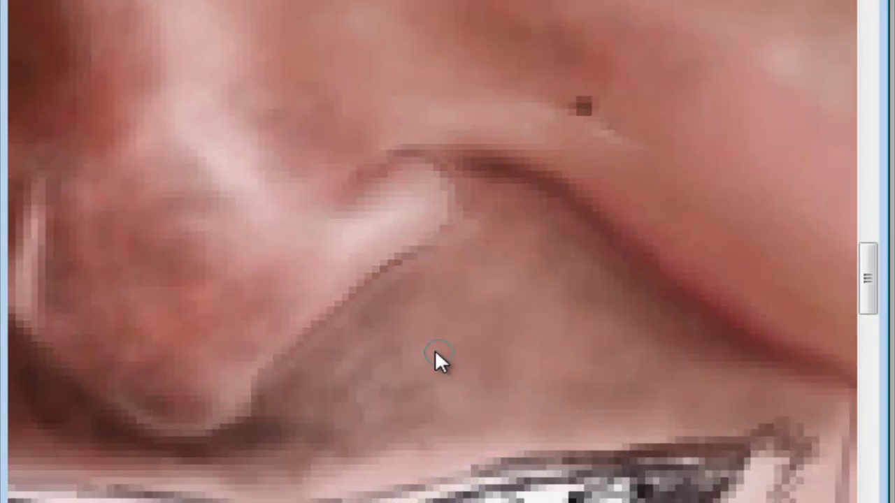
{"action": "right_click", "coordinate": [415, 355]}
{"action": "key", "text": "Escape"}
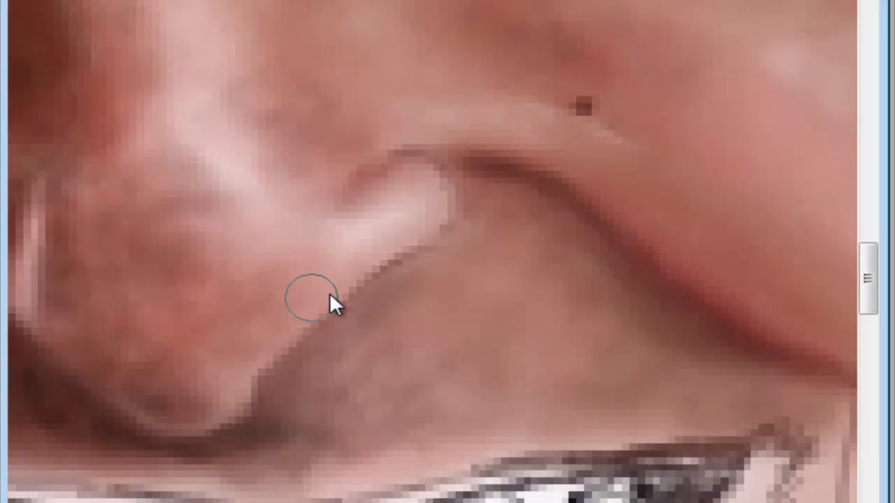
Confirm the warm skin colour, resize the brush, and shade the nose bridge.
{"action": "left_click_drag", "start_coordinate": [267, 37], "coordinate": [466, 242]}
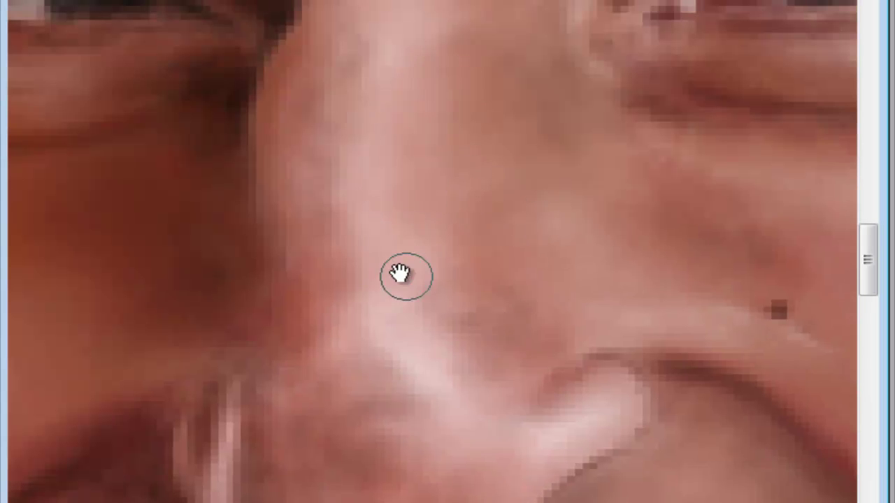
{"action": "key", "text": "Return"}
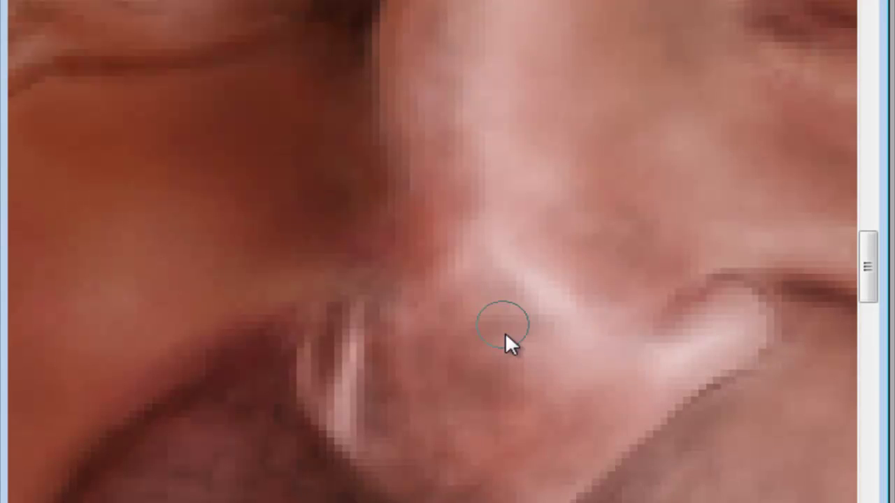
{"action": "right_click", "coordinate": [575, 383]}
{"action": "key", "text": "Return"}
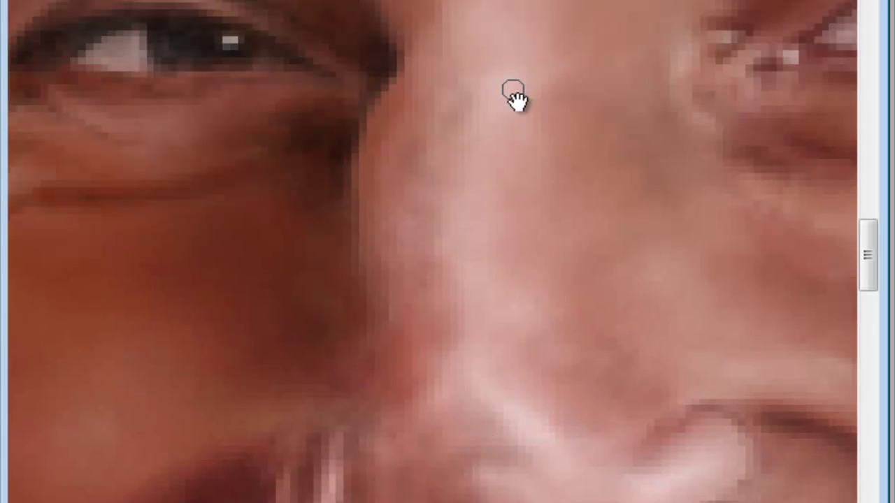
{"action": "left_click_drag", "start_coordinate": [497, 374], "coordinate": [603, 290]}
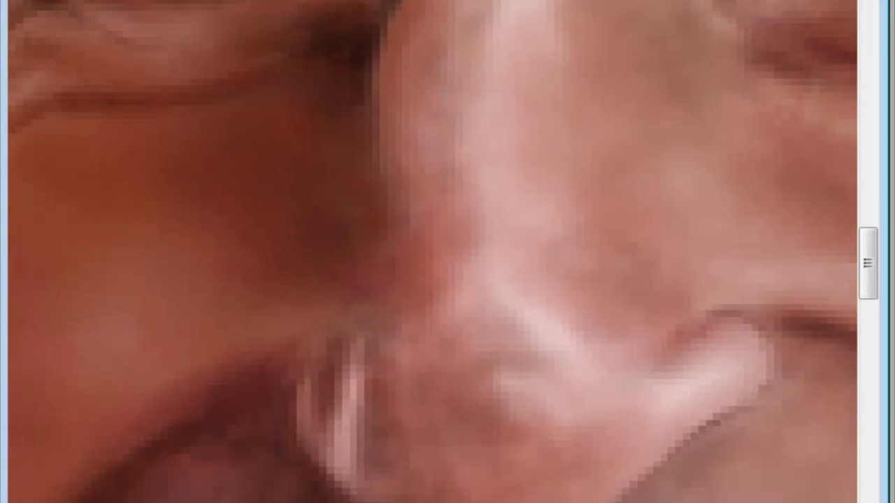
Blend soft shading around the nose, then zoom out to the whole face and back in on the mouth.
{"action": "scroll", "coordinate": [407, 153], "scroll_direction": "up", "scroll_amount": 3}
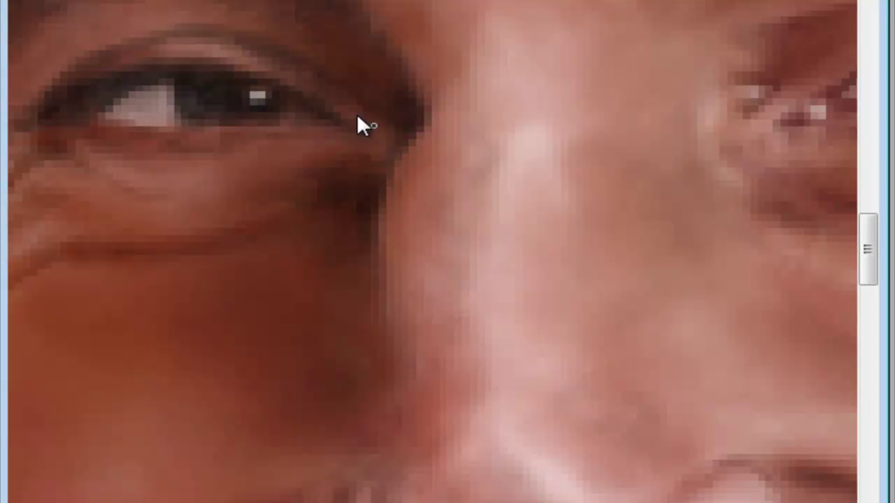
{"action": "scroll", "coordinate": [382, 238], "scroll_direction": "down", "scroll_amount": 2}
{"action": "scroll", "coordinate": [492, 342], "scroll_direction": "down", "scroll_amount": 3}
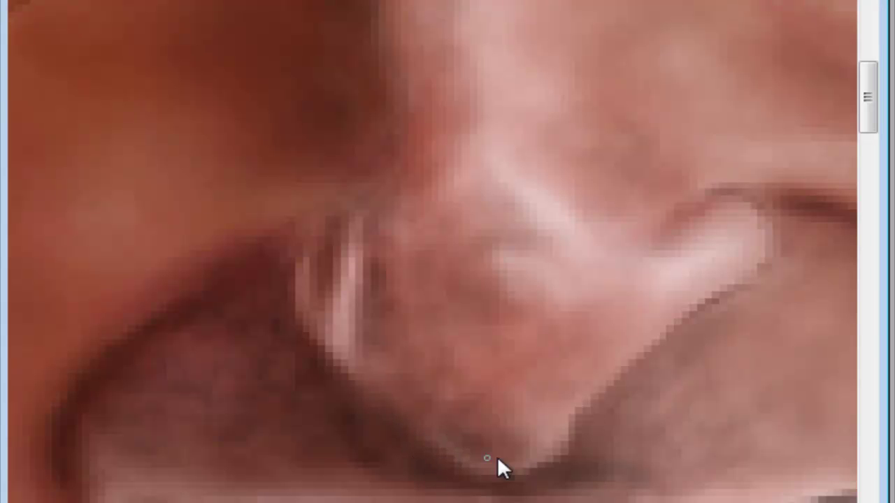
{"action": "scroll", "coordinate": [436, 437], "scroll_direction": "down", "scroll_amount": 5}
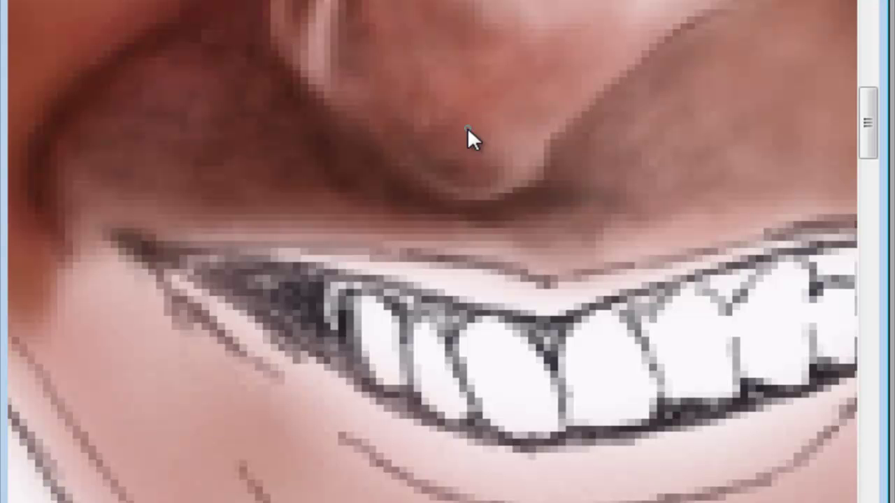
{"action": "key", "text": "ctrl+1"}
{"action": "key", "text": "ctrl+plus"}
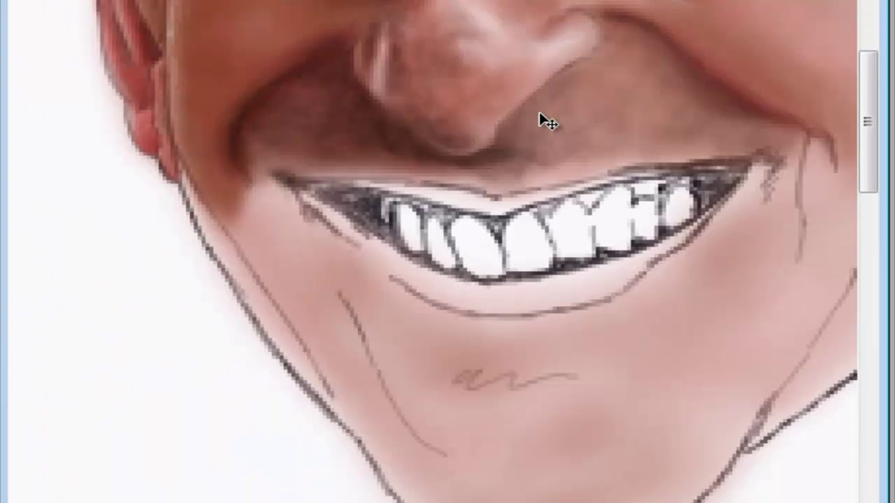
{"action": "key", "text": "ctrl+plus"}
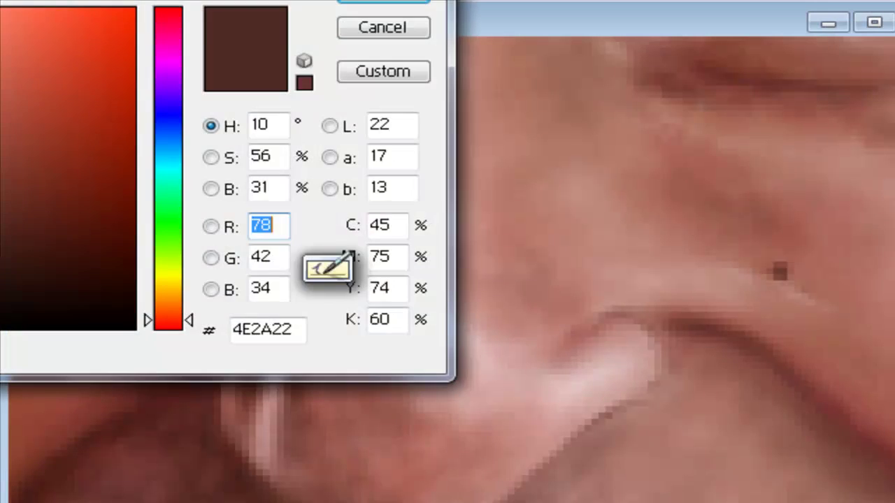
Resize the brush and begin shading the upper lip between the nose and teeth.
{"action": "key", "text": "Return"}
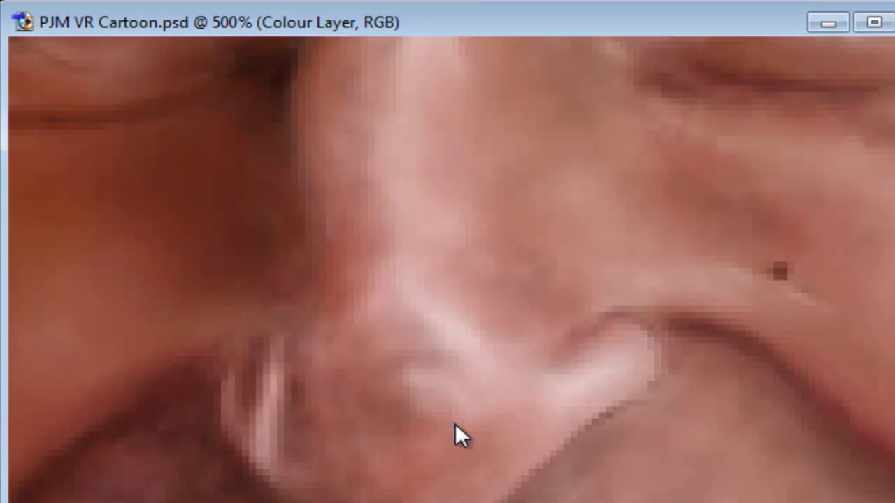
{"action": "left_click_drag", "start_coordinate": [455, 423], "coordinate": [390, 174]}
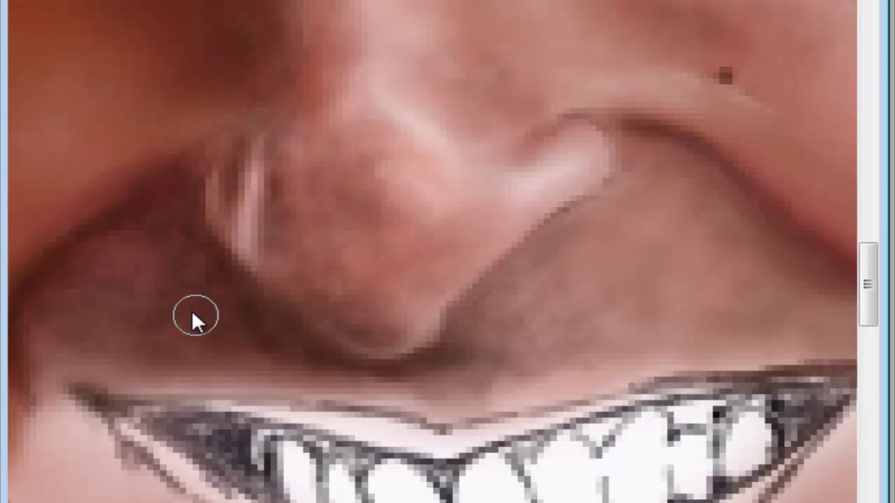
{"action": "right_click", "coordinate": [356, 218]}
{"action": "key", "text": "Return"}
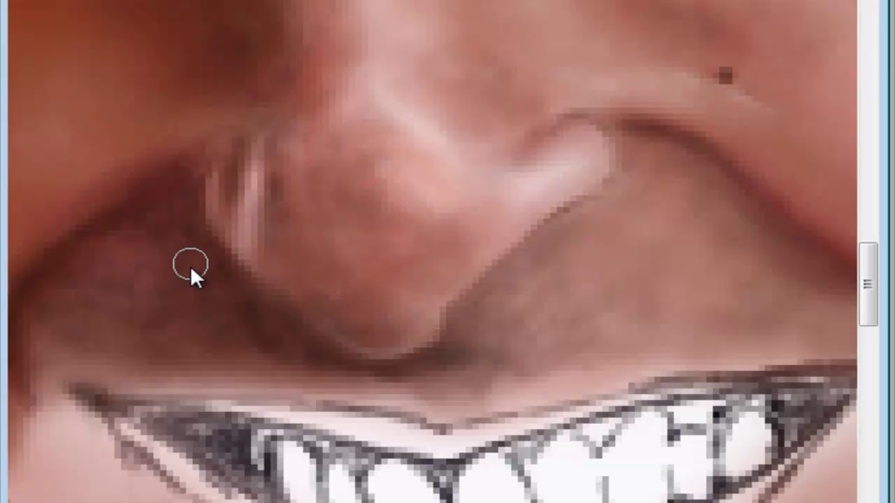
{"action": "right_click", "coordinate": [329, 293]}
{"action": "key", "text": "Return"}
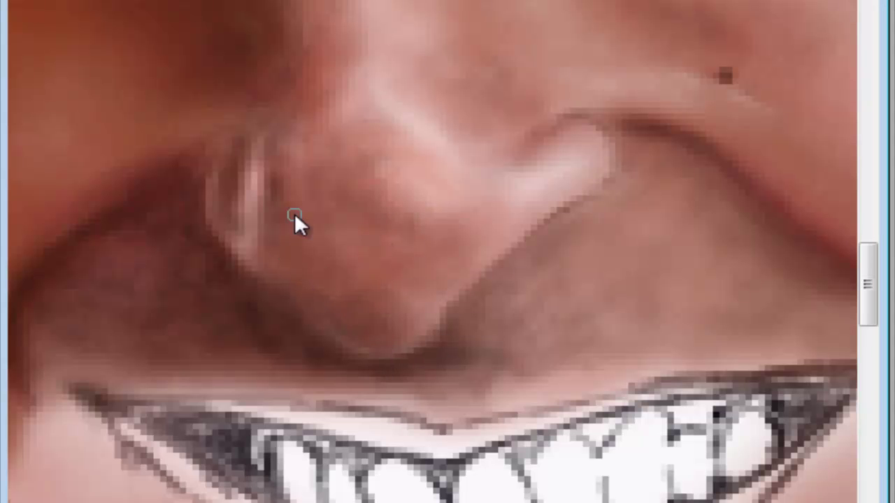
Paint the upper lip with pink EA97BC and dark red 822A3A, including its right side.
{"action": "left_click", "coordinate": [314, 72]}
{"action": "key", "text": "Return"}
{"action": "left_click", "coordinate": [280, 70]}
{"action": "key", "text": "Return"}
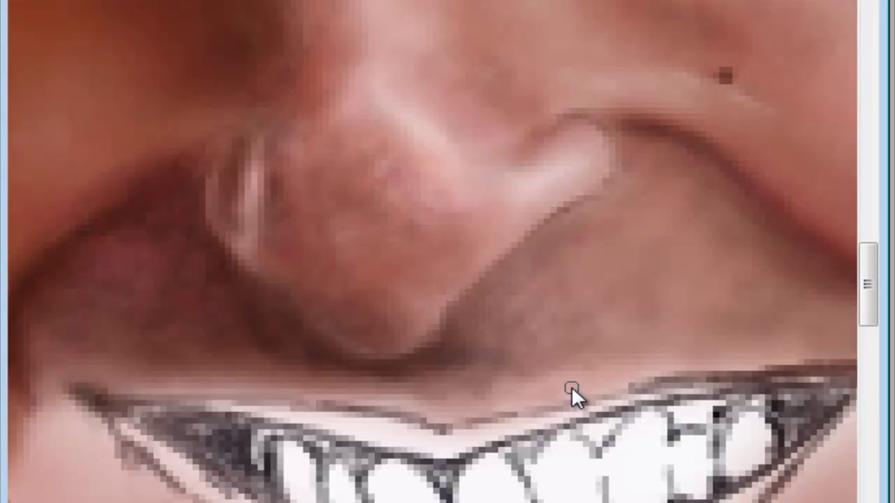
{"action": "left_click_drag", "start_coordinate": [657, 226], "coordinate": [439, 236]}
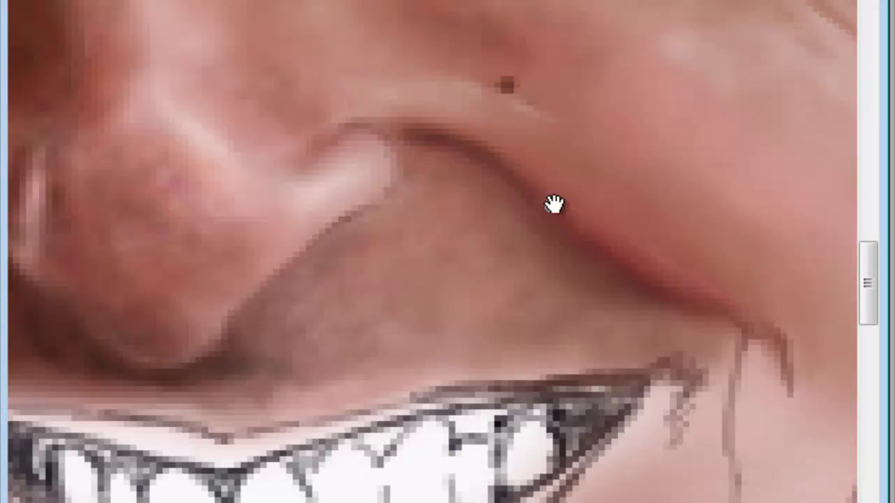
{"action": "scroll", "coordinate": [473, 273], "scroll_direction": "left", "scroll_amount": 5}
{"action": "scroll", "coordinate": [161, 299], "scroll_direction": "down", "scroll_amount": 3}
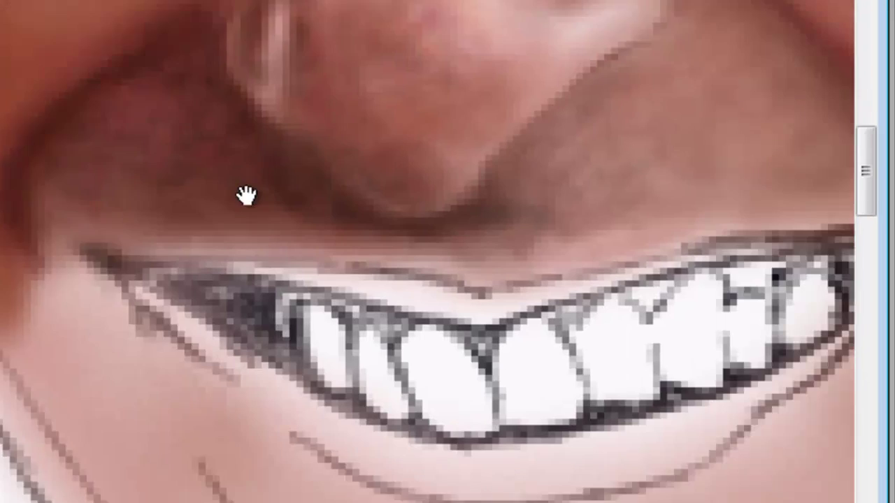
{"action": "scroll", "coordinate": [245, 193], "scroll_direction": "down", "scroll_amount": 2}
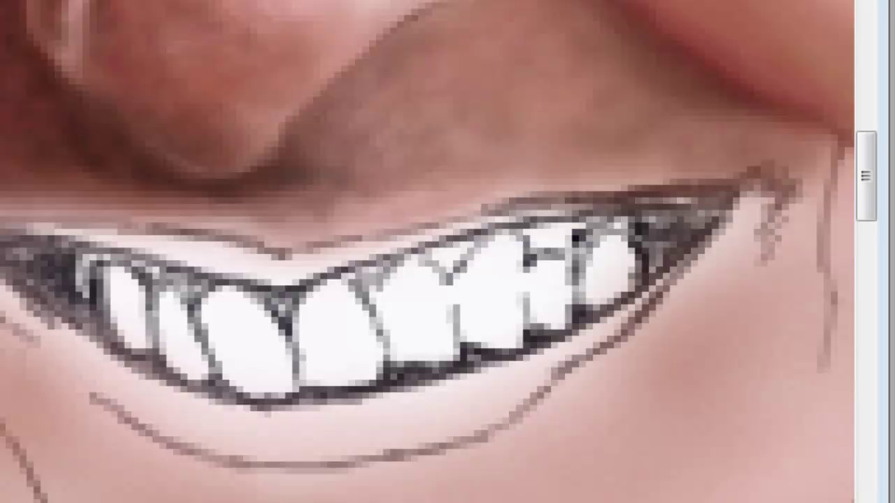